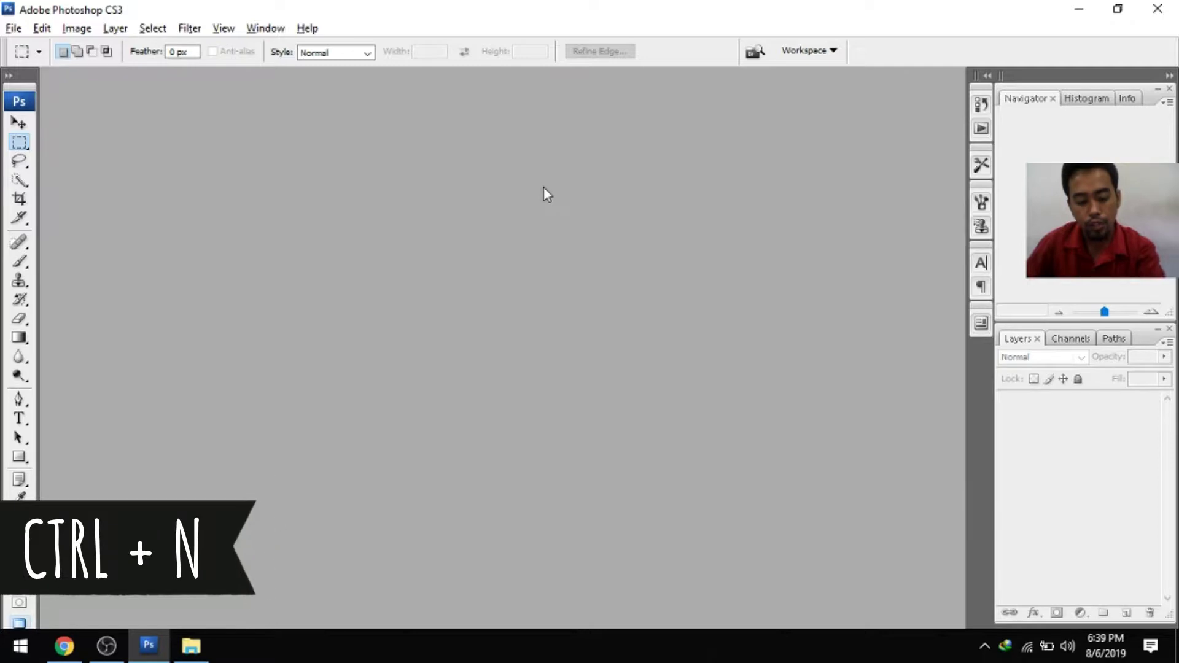
Step: Create a new 8.5 x 11 inch RGB document at 72 pixels/inch with a white background
{"action": "key", "text": "ctrl+n"}
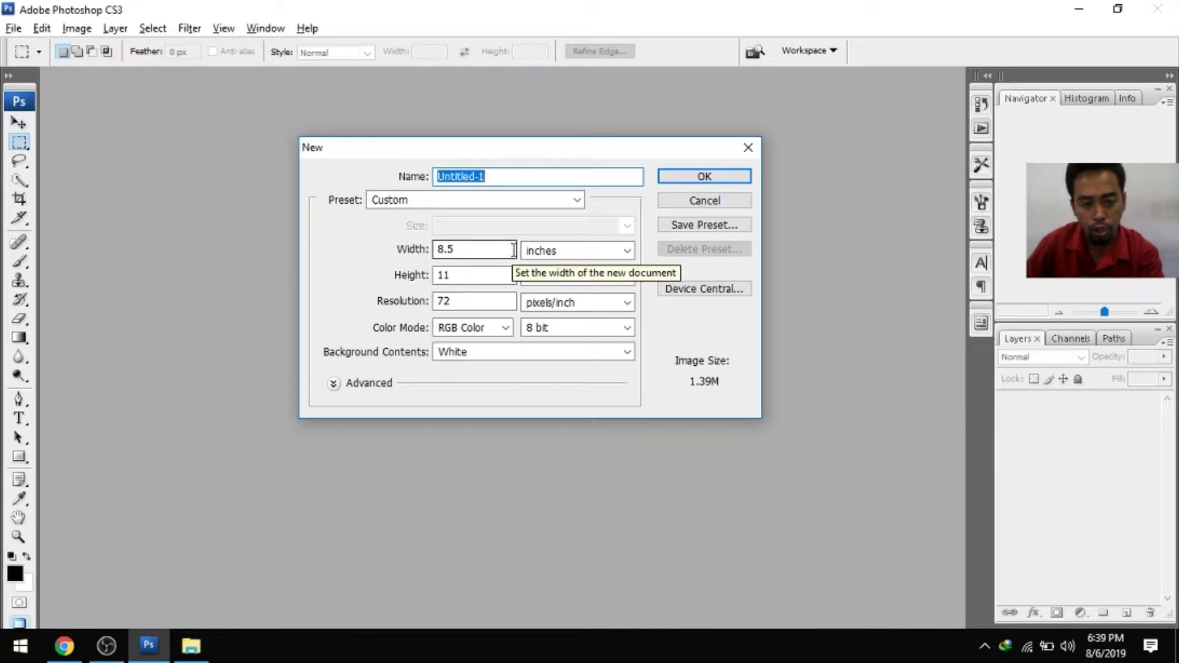
{"action": "left_click", "coordinate": [484, 304]}
{"action": "double_click", "coordinate": [441, 303]}
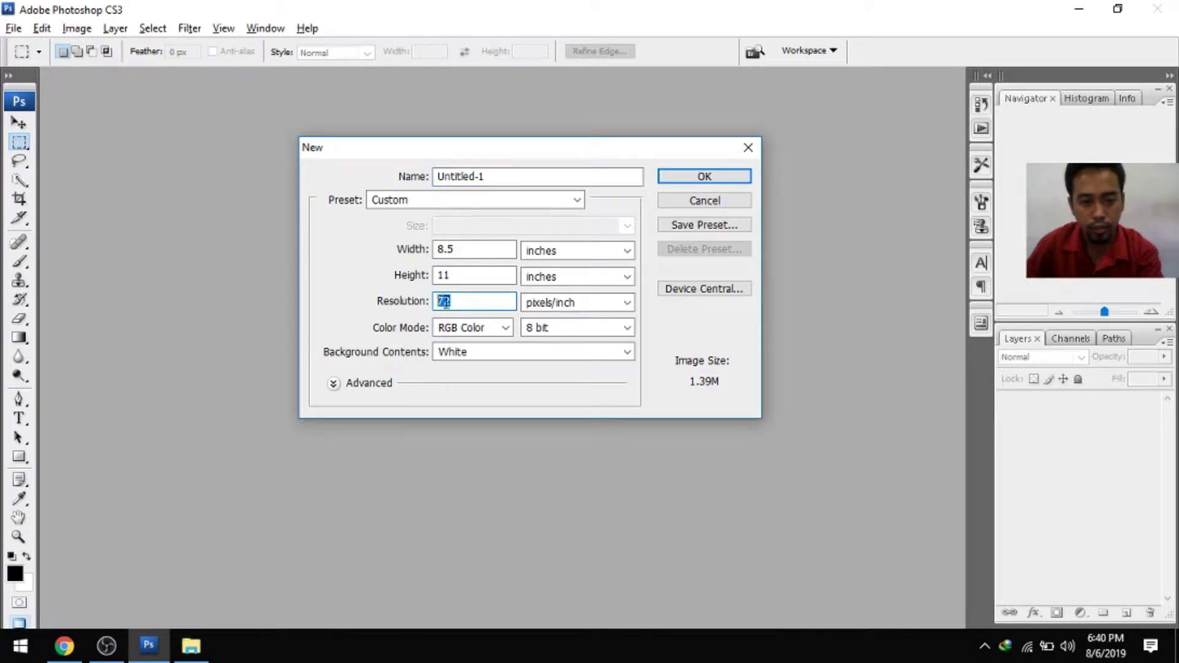
{"action": "left_click", "coordinate": [456, 302]}
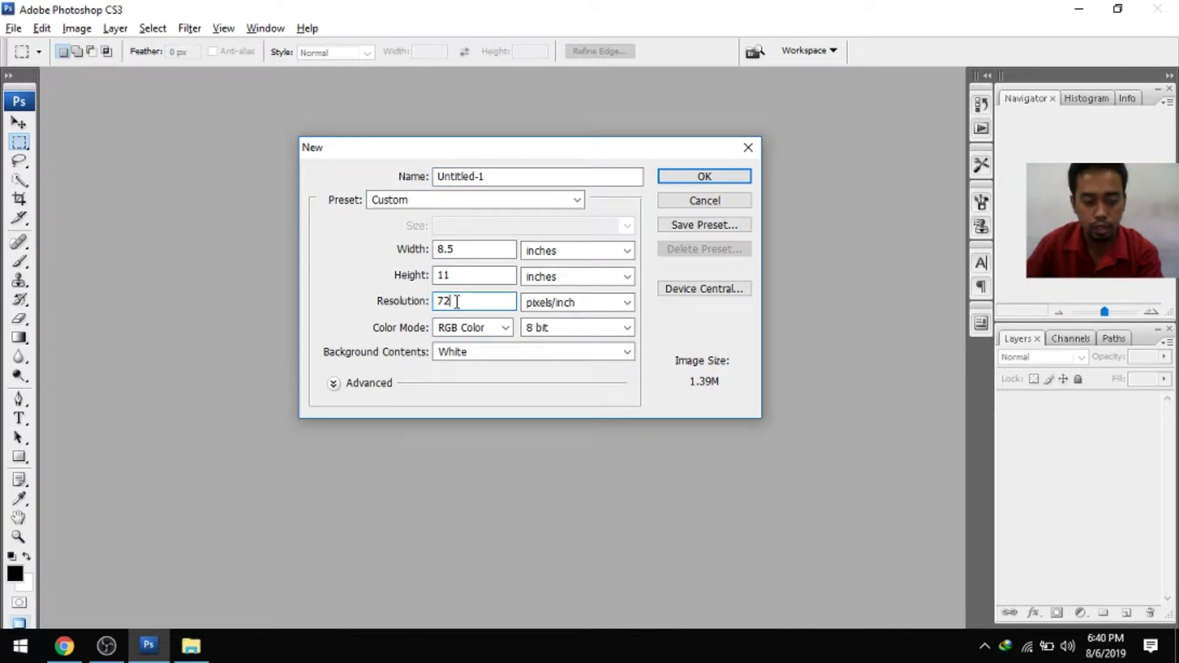
{"action": "left_click", "coordinate": [712, 176]}
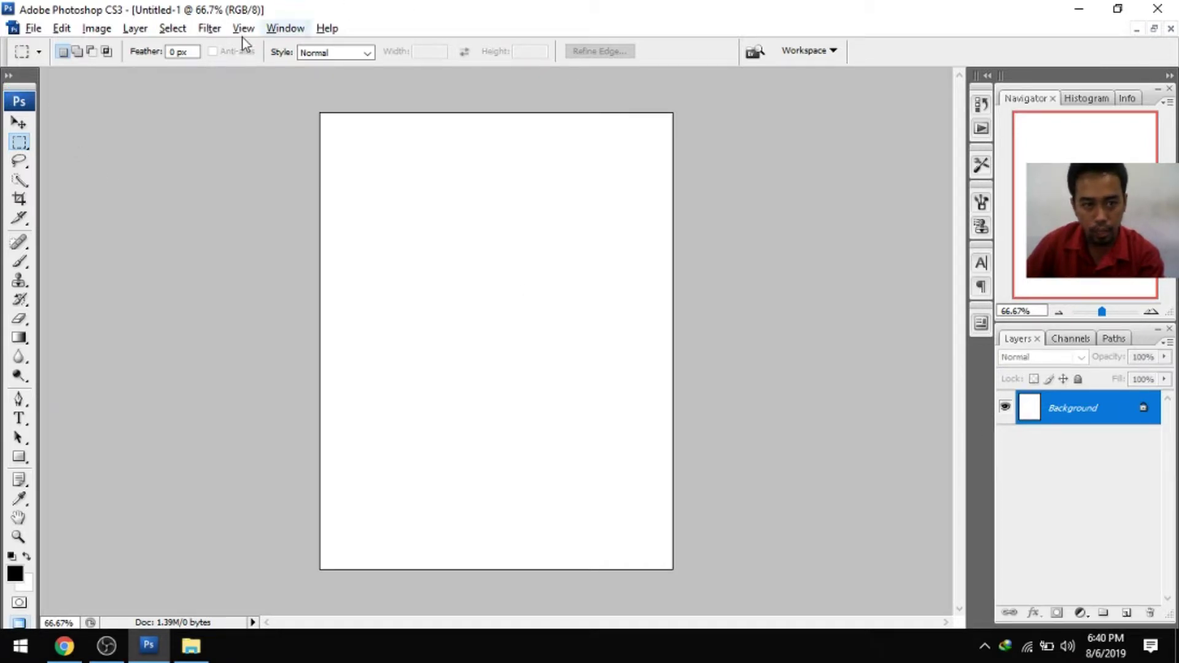
{"action": "left_click", "coordinate": [285, 28]}
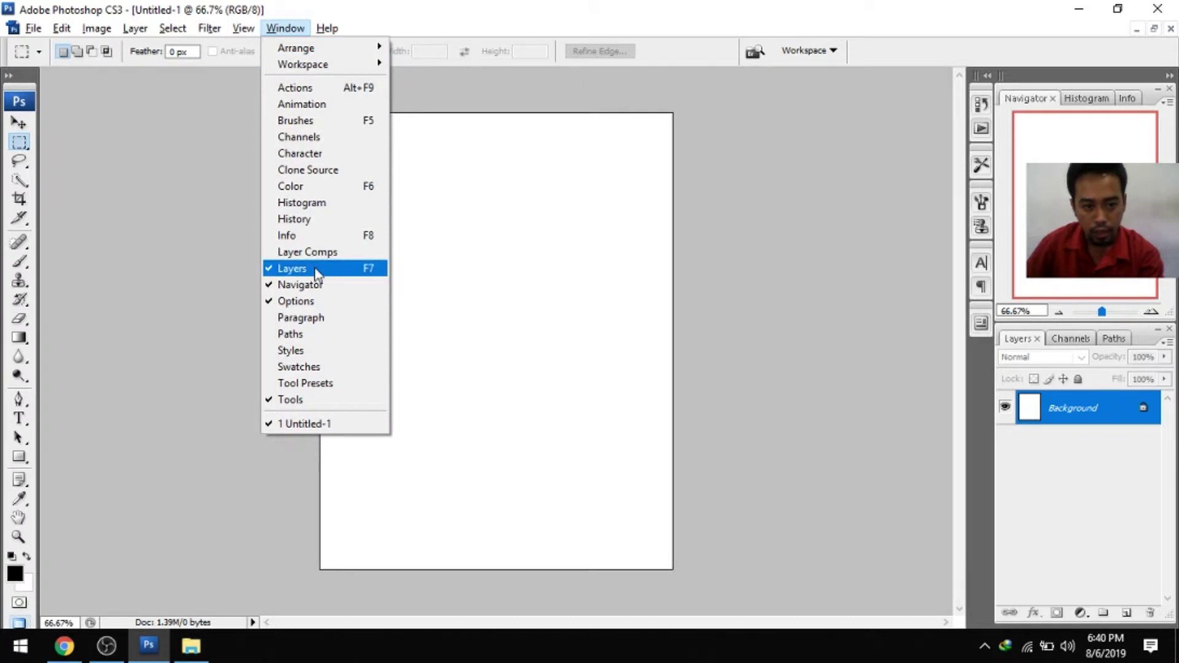
{"action": "left_click", "coordinate": [757, 282]}
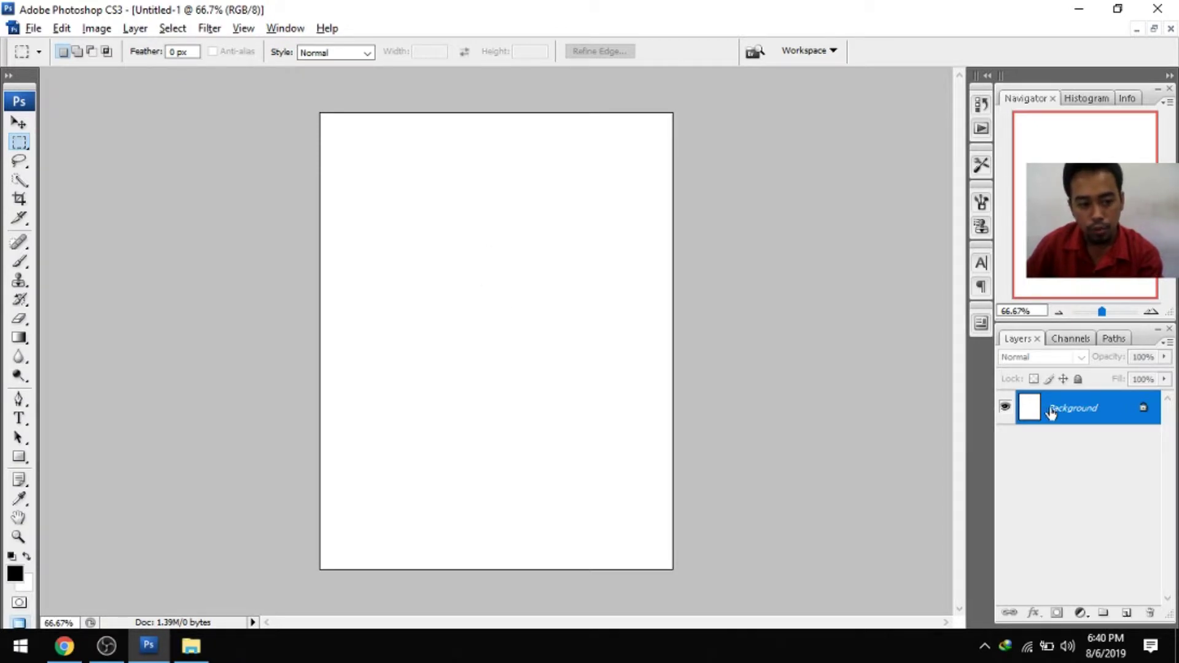
Step: Convert the Background layer to a smart object and enable the Color Overlay effect in its layer style
{"action": "right_click", "coordinate": [1133, 407]}
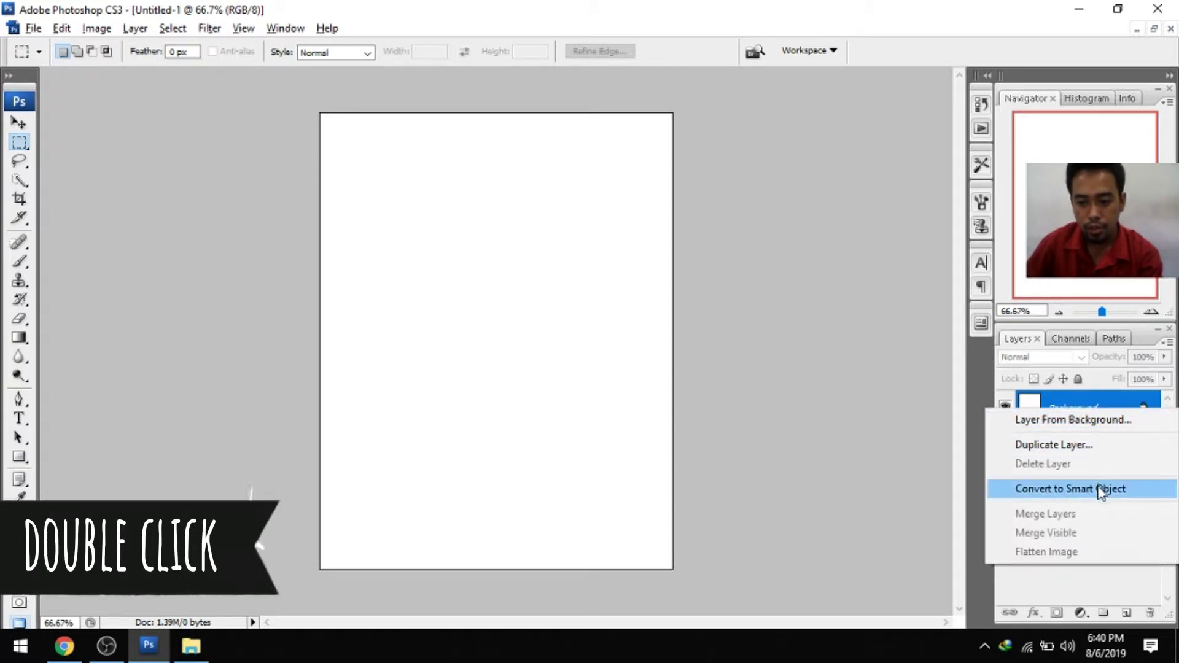
{"action": "left_click", "coordinate": [1105, 488]}
{"action": "double_click", "coordinate": [1126, 423]}
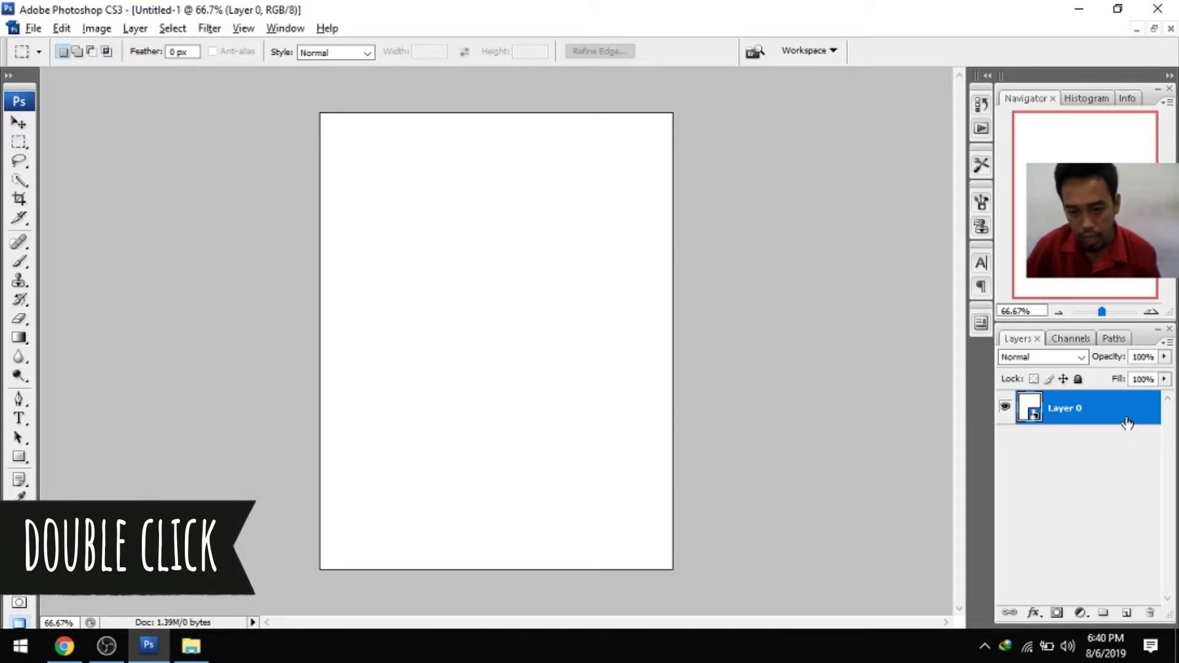
{"action": "left_click", "coordinate": [680, 269]}
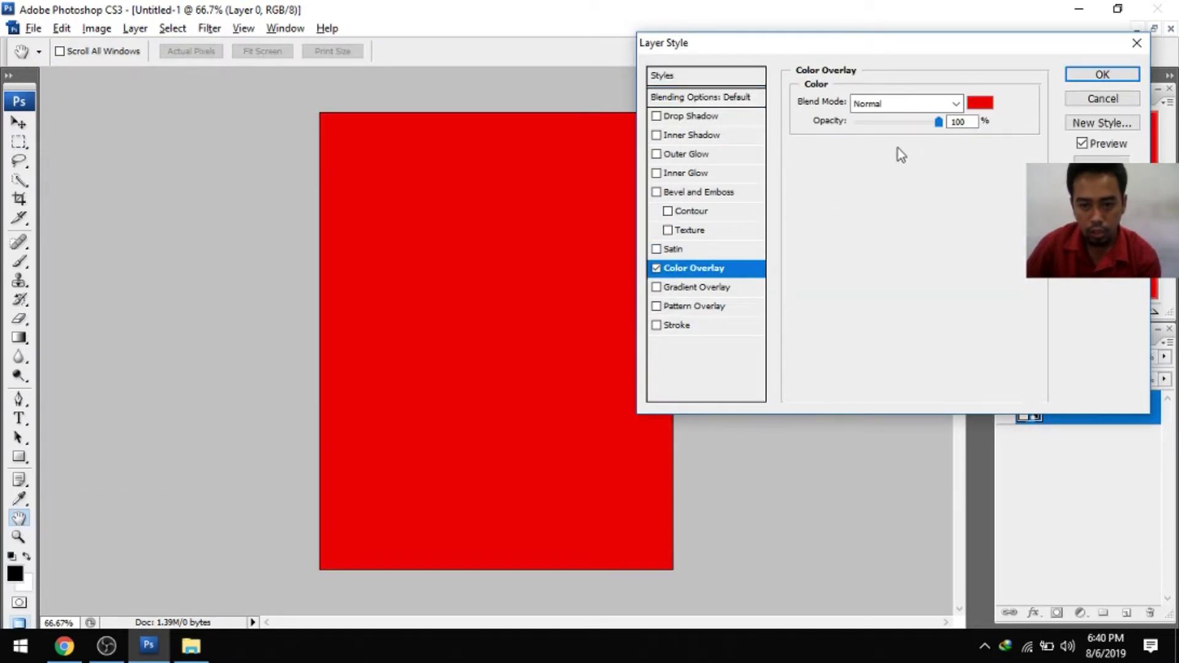
Step: Set the overlay color to the near-black 060606 and apply the layer style
{"action": "left_click", "coordinate": [982, 105]}
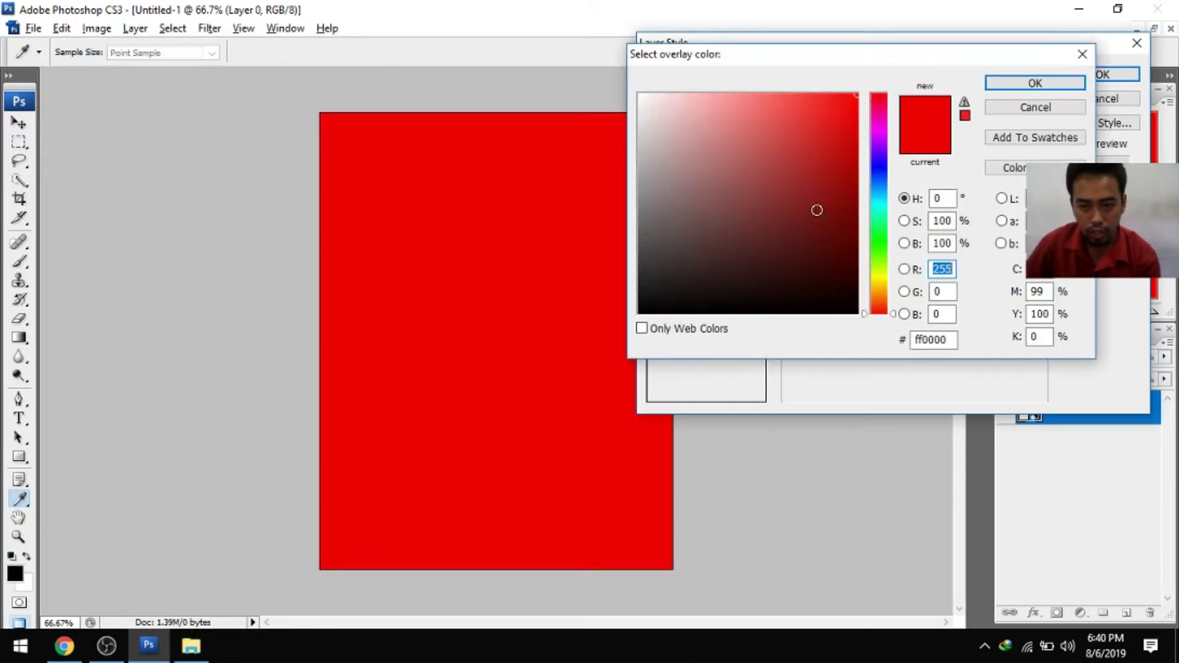
{"action": "left_click", "coordinate": [773, 263]}
{"action": "left_click", "coordinate": [660, 271]}
{"action": "left_click", "coordinate": [658, 210]}
{"action": "left_click", "coordinate": [658, 304]}
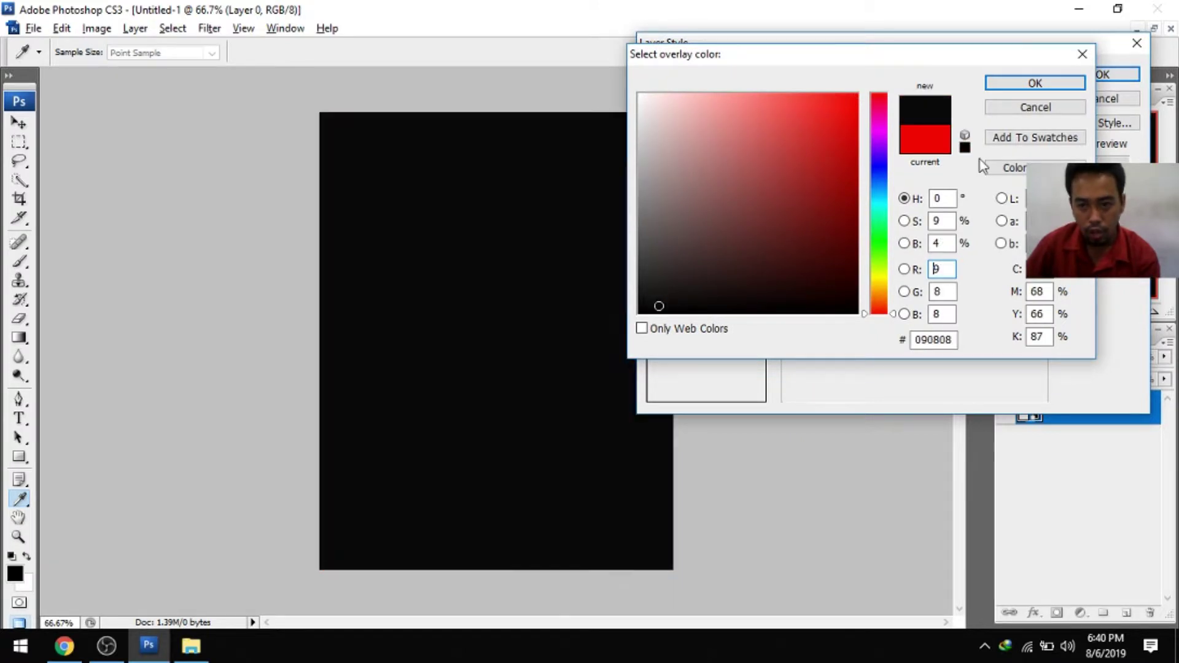
{"action": "left_click", "coordinate": [649, 308]}
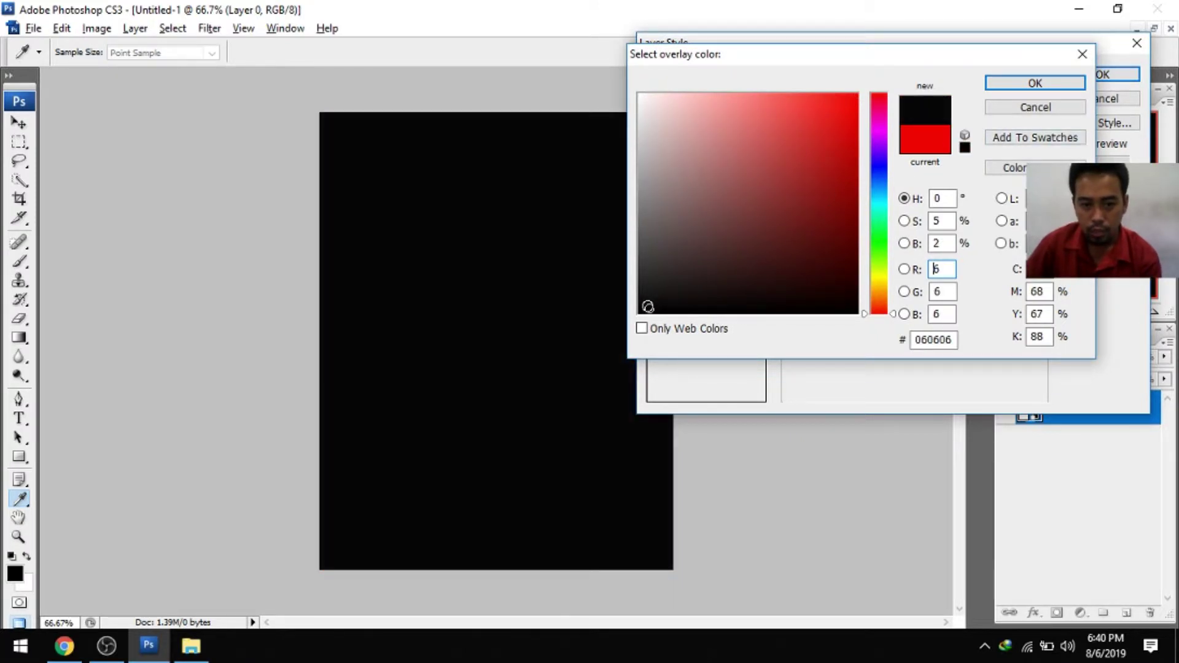
{"action": "left_click", "coordinate": [1035, 83]}
{"action": "left_click", "coordinate": [1115, 75]}
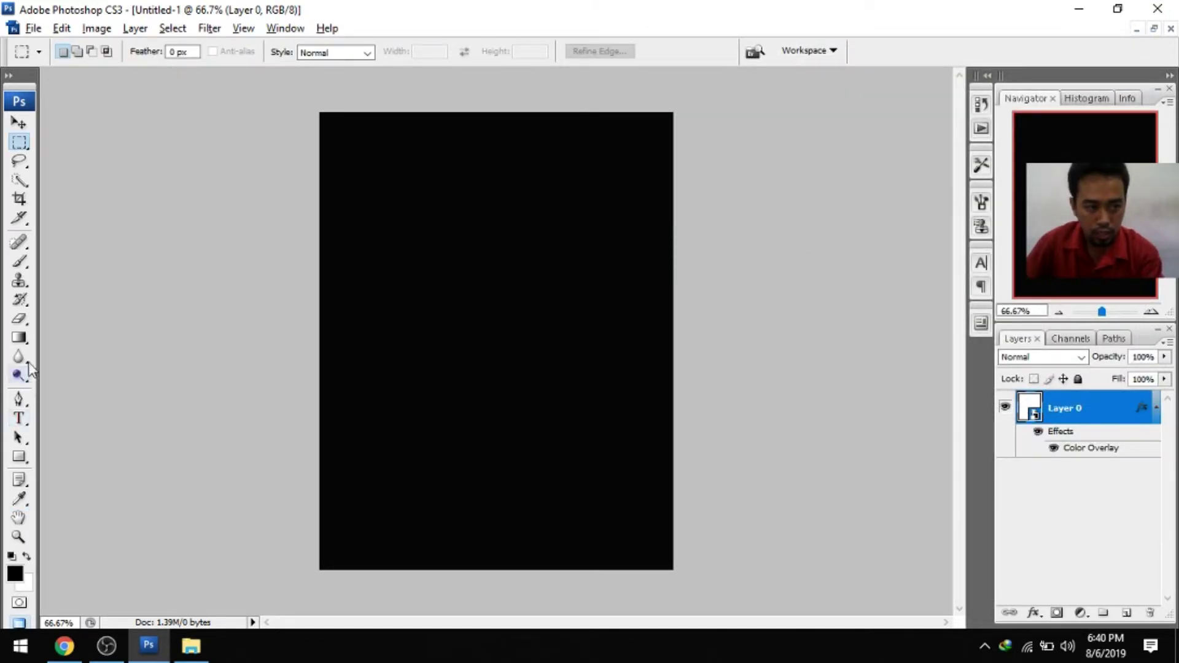
Step: Draw a wide paragraph text box in the upper half of the page and enter "tes"
{"action": "left_click", "coordinate": [19, 418]}
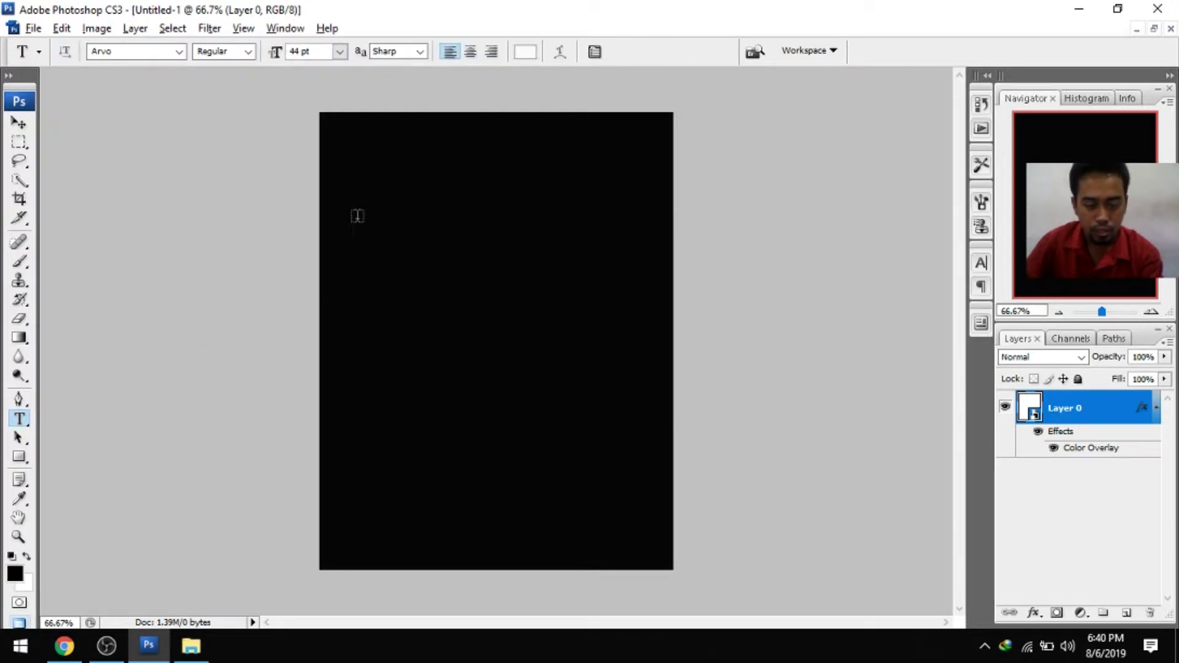
{"action": "left_click_drag", "start_coordinate": [357, 218], "coordinate": [627, 363]}
{"action": "type", "text": "tes"}
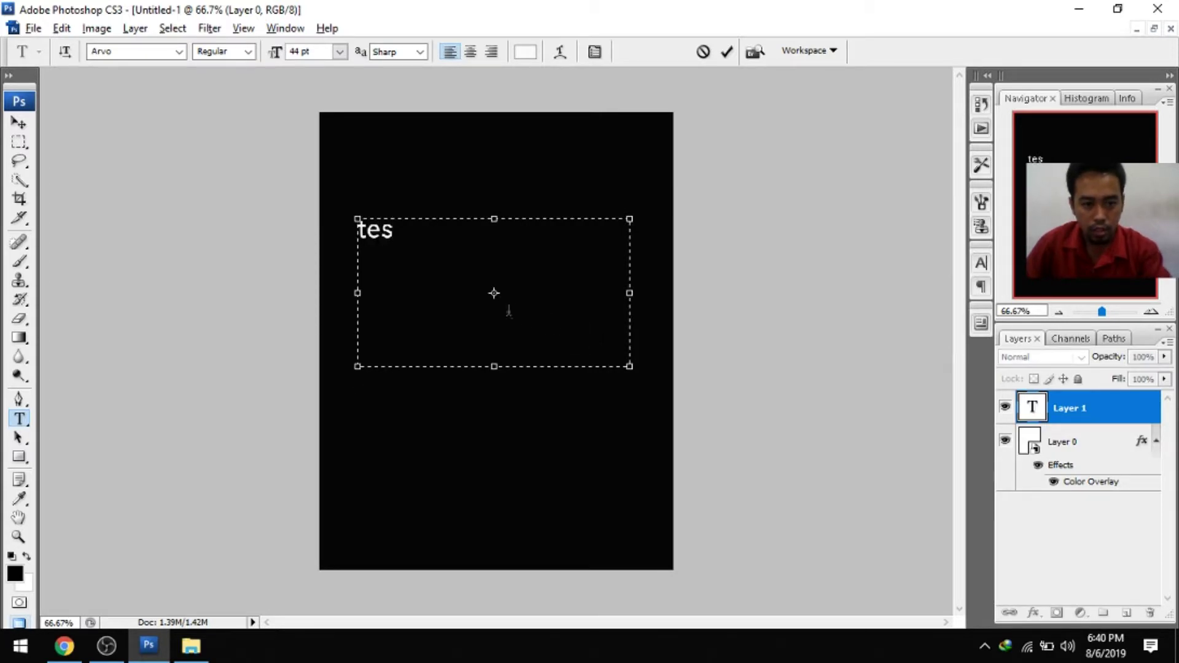
Step: Set the color of the "tes" text to the off-white fbf7f7
{"action": "left_click_drag", "start_coordinate": [444, 250], "coordinate": [290, 241]}
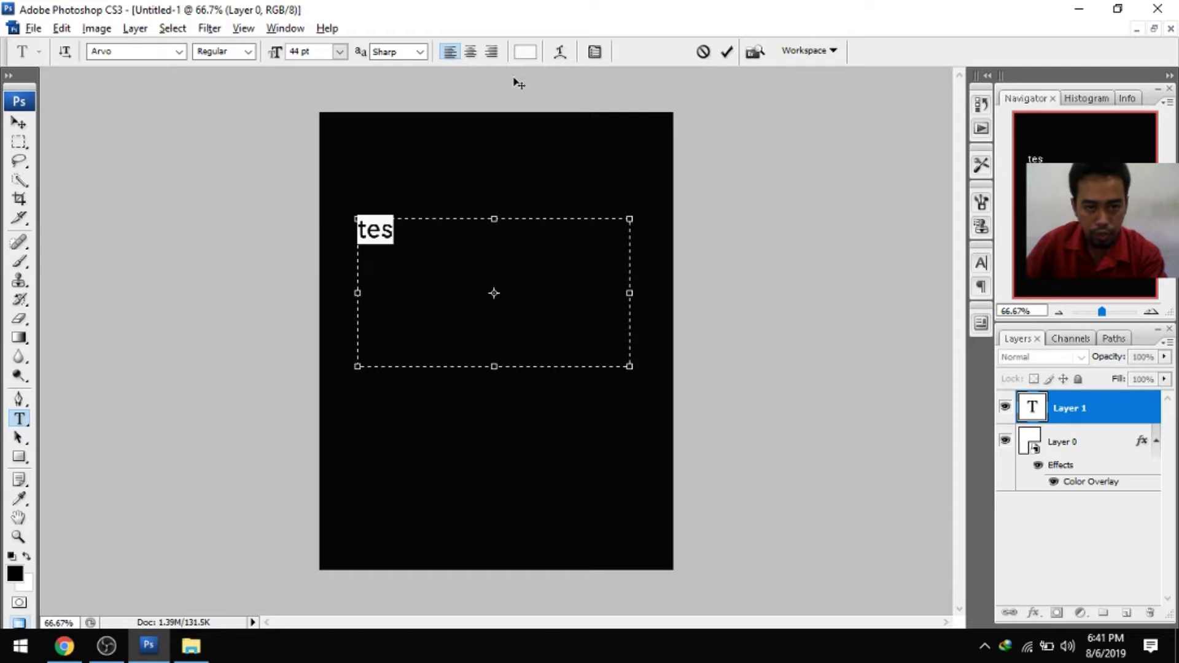
{"action": "left_click", "coordinate": [525, 53]}
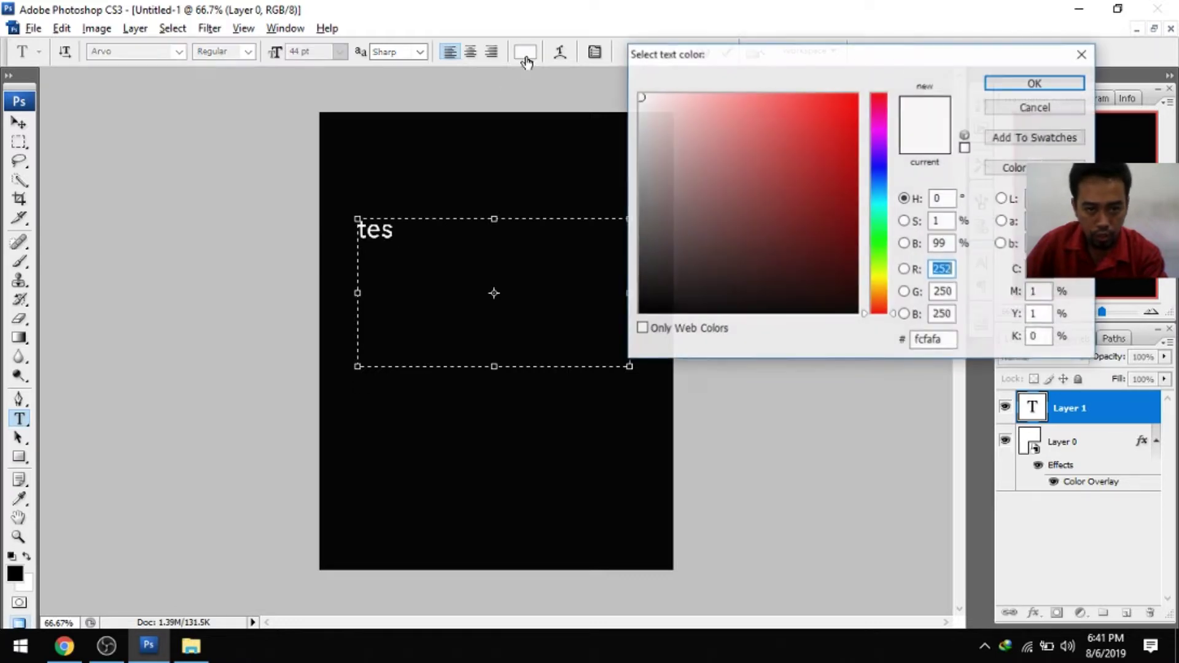
{"action": "left_click", "coordinate": [640, 99]}
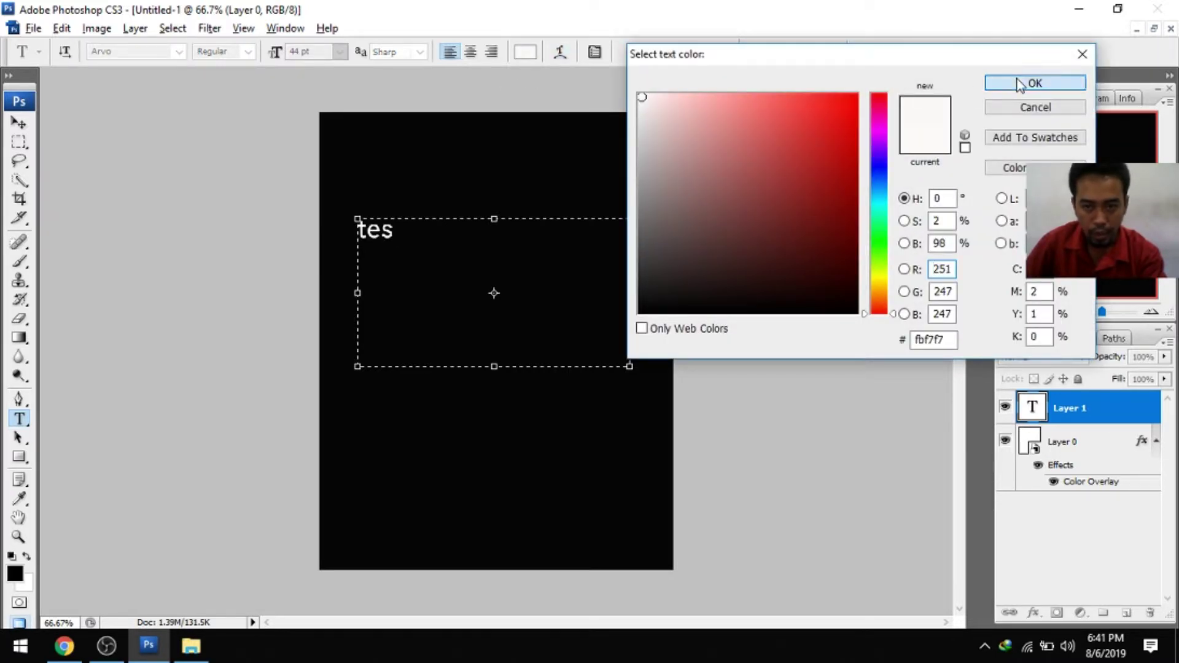
{"action": "left_click", "coordinate": [1036, 83]}
Step: Replace the sample text in the text box with "Photoshop"
{"action": "type", "text": "Ri"}
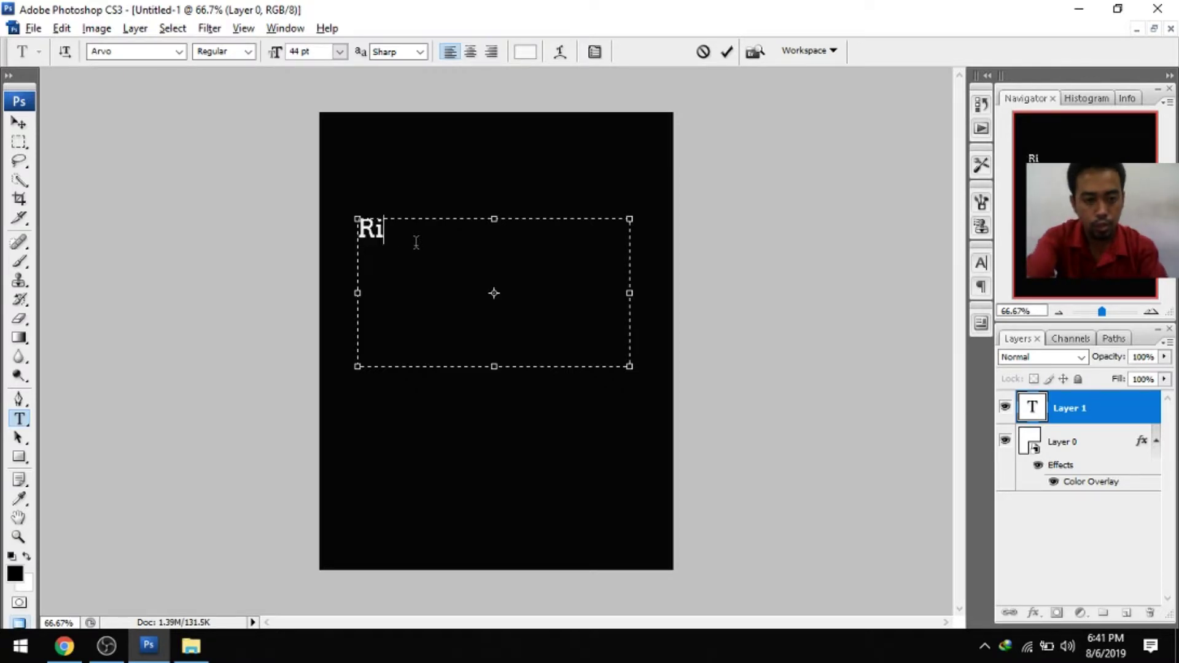
{"action": "key", "text": "BackSpace"}
{"action": "key", "text": "BackSpace"}
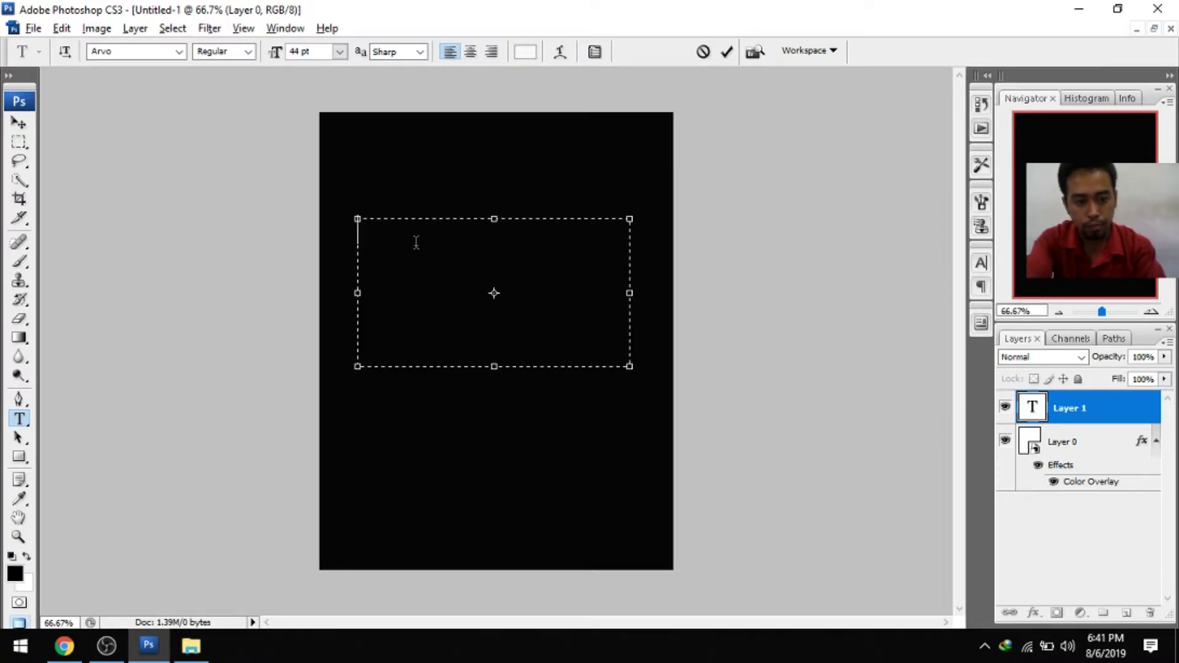
{"action": "type", "text": "Poh"}
{"action": "key", "text": "BackSpace"}
{"action": "key", "text": "BackSpace"}
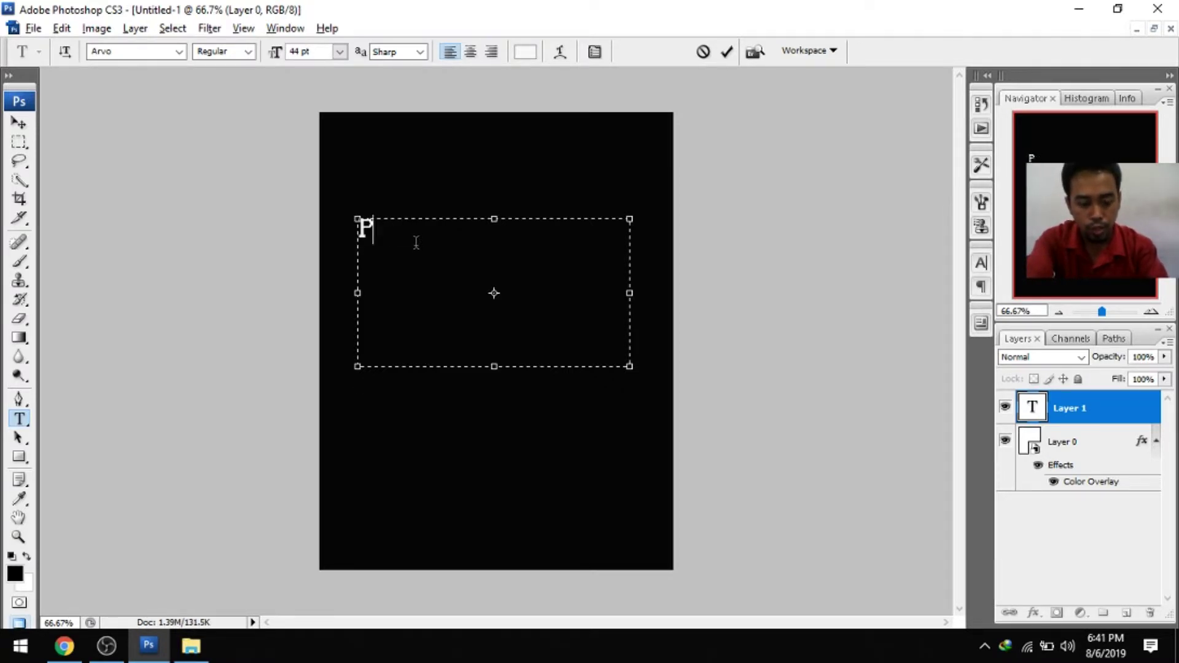
{"action": "type", "text": "hotoshop"}
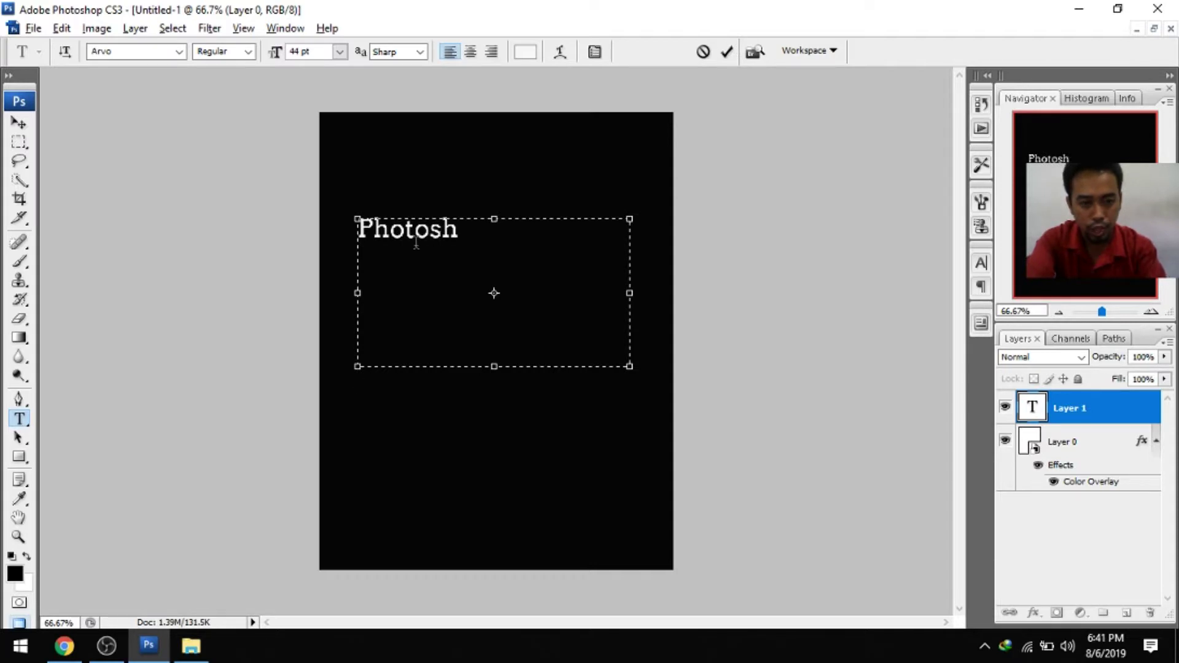
Step: Enlarge the whole word "Photoshop" to 90 pt so it fills the text box width
{"action": "key", "text": "ctrl+a"}
{"action": "key", "text": "ctrl+shift+period"}
{"action": "key", "text": "ctrl+shift+period"}
{"action": "key", "text": "ctrl+shift+period"}
{"action": "key", "text": "ctrl+shift+period"}
{"action": "key", "text": "ctrl+shift+period"}
{"action": "key", "text": "ctrl+shift+period"}
{"action": "key", "text": "ctrl+shift+period"}
{"action": "key", "text": "ctrl+shift+period"}
{"action": "key", "text": "ctrl+shift+period"}
{"action": "key", "text": "ctrl+shift+period"}
{"action": "key", "text": "ctrl+shift+period"}
{"action": "key", "text": "ctrl+shift+period"}
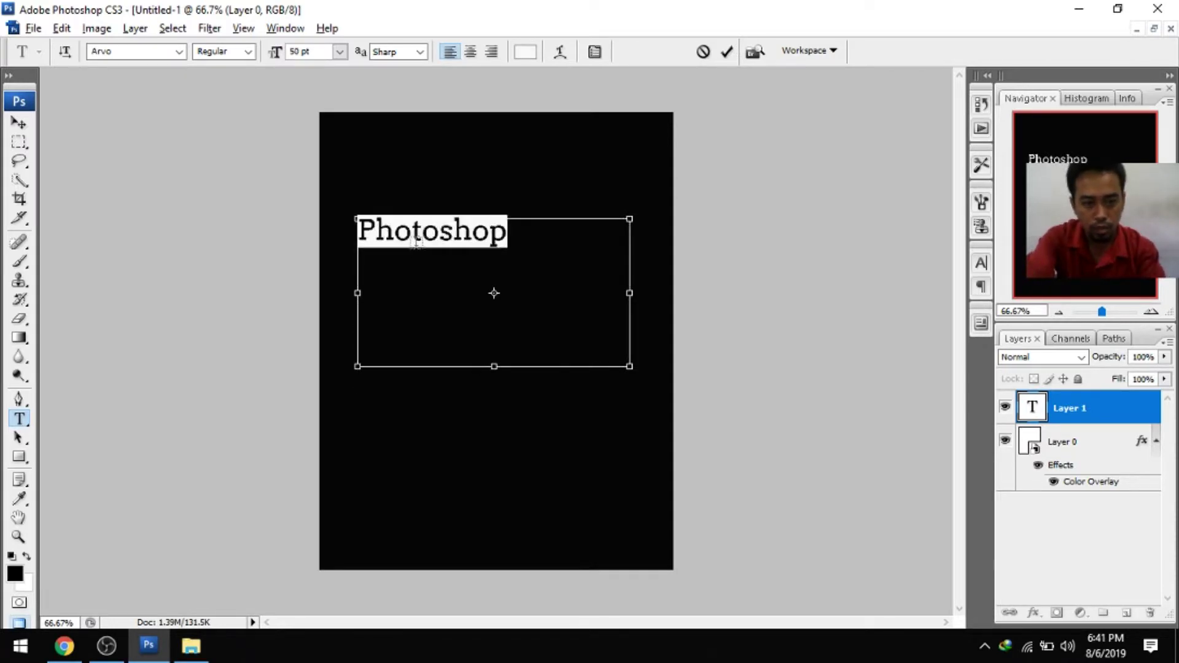
{"action": "key", "text": "ctrl+shift+period"}
{"action": "key", "text": "ctrl+shift+period"}
{"action": "key", "text": "ctrl+shift+period"}
{"action": "key", "text": "ctrl+shift+period"}
{"action": "key", "text": "ctrl+shift+period"}
{"action": "key", "text": "ctrl+shift+period"}
{"action": "key", "text": "ctrl+shift+period"}
{"action": "key", "text": "ctrl+shift+period"}
{"action": "key", "text": "ctrl+shift+period"}
{"action": "key", "text": "ctrl+shift+period"}
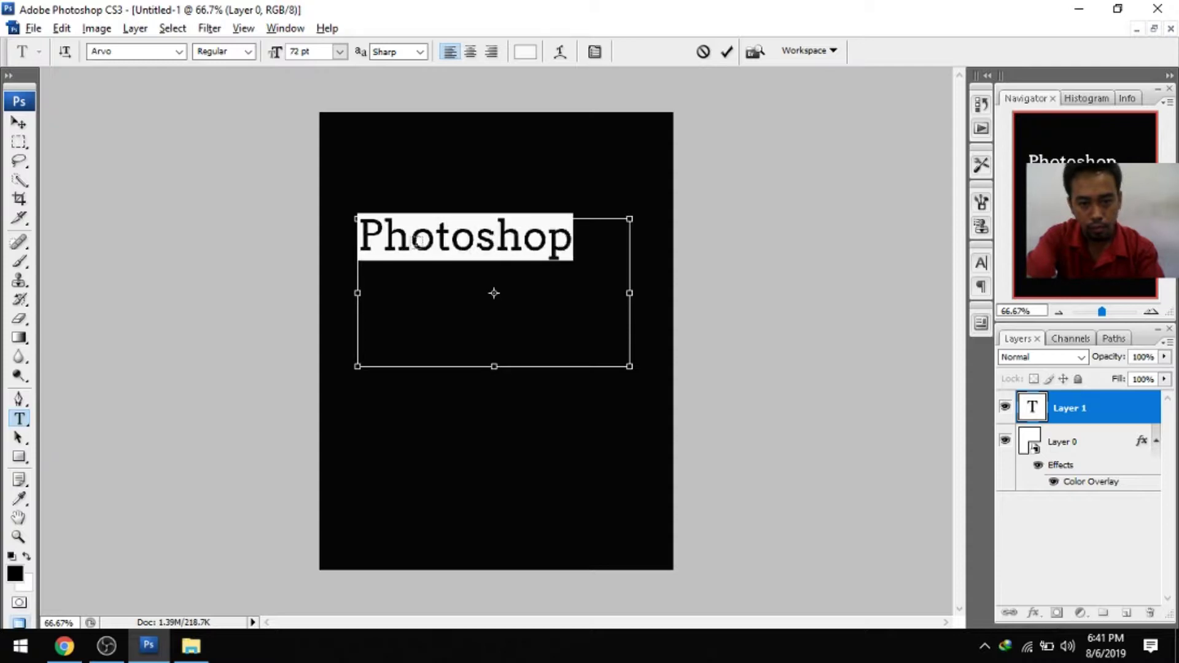
{"action": "key", "text": "ctrl+shift+period"}
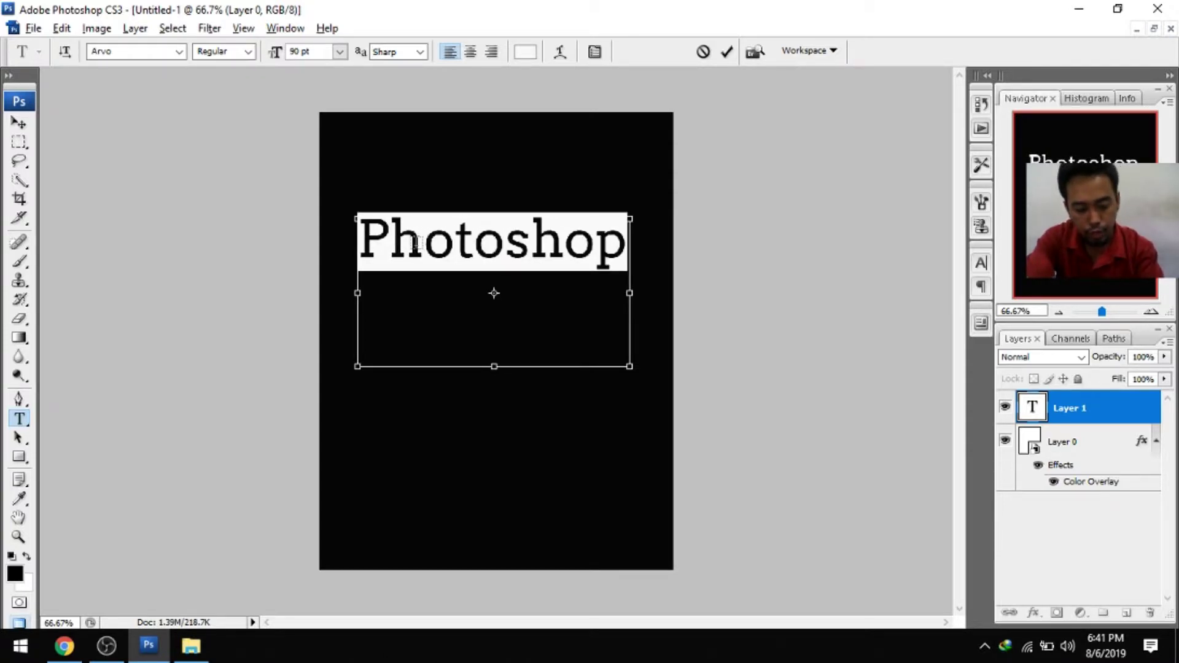
Step: Try the word "Photoshop" at 84 pt and 92 pt, and return it to 90 pt
{"action": "key", "text": "ctrl+shift+comma"}
{"action": "key", "text": "ctrl+shift+comma"}
{"action": "key", "text": "ctrl+shift+comma"}
{"action": "key", "text": "ctrl+shift+comma"}
{"action": "key", "text": "ctrl+shift+comma"}
{"action": "key", "text": "ctrl+shift+comma"}
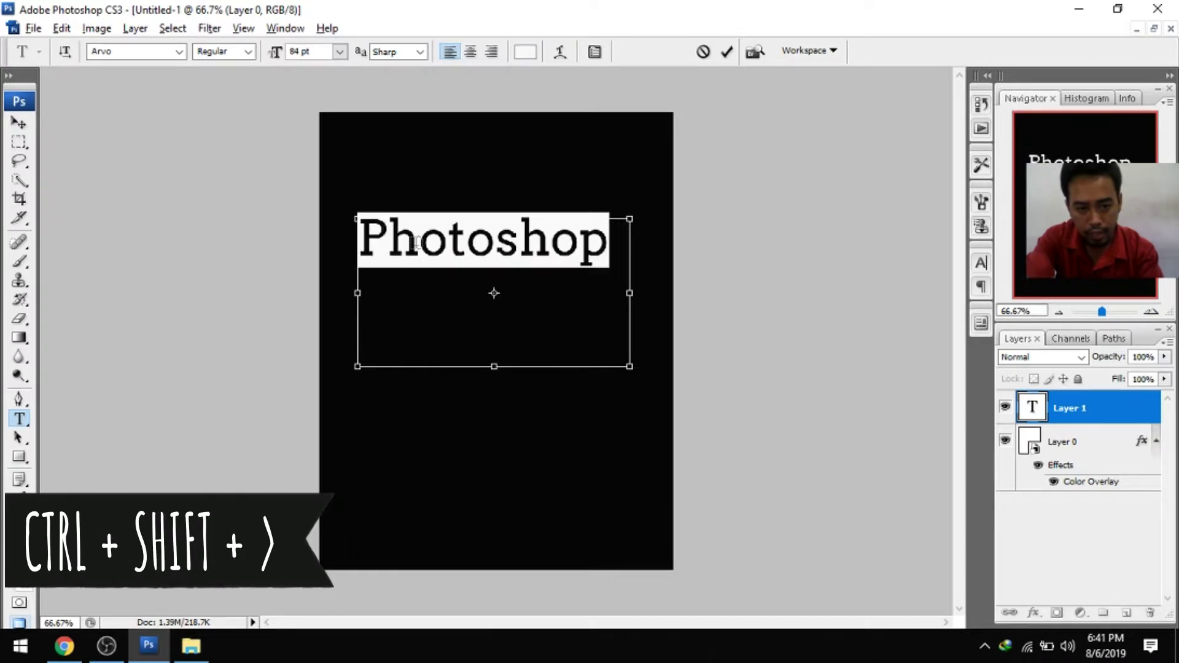
{"action": "key", "text": "ctrl+shift+period"}
{"action": "key", "text": "ctrl+shift+period"}
{"action": "key", "text": "ctrl+shift+period"}
{"action": "key", "text": "ctrl+shift+period"}
{"action": "key", "text": "ctrl+shift+period"}
{"action": "key", "text": "ctrl+shift+period"}
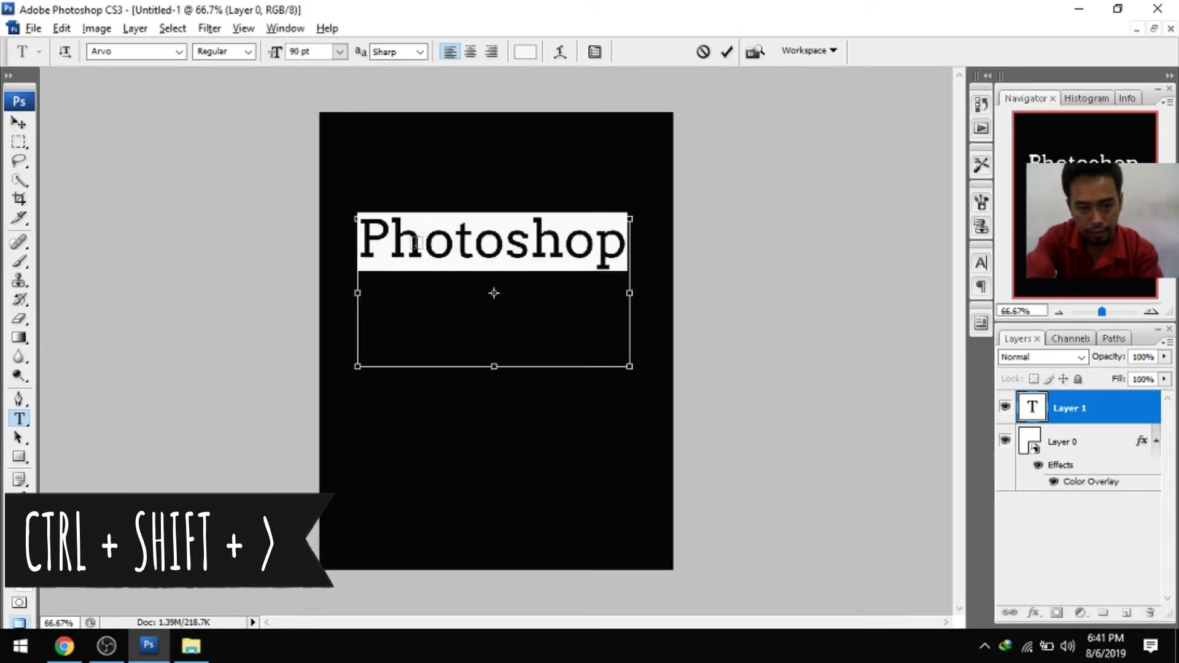
{"action": "key", "text": "ctrl+shift+period"}
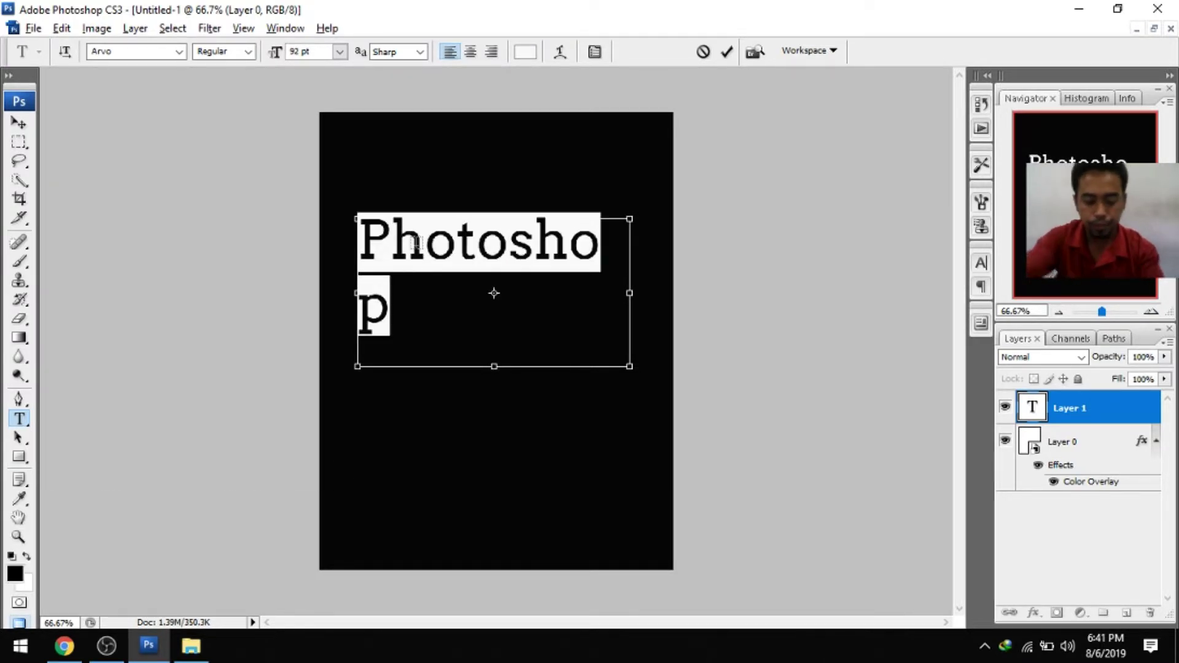
{"action": "key", "text": "ctrl+shift+comma"}
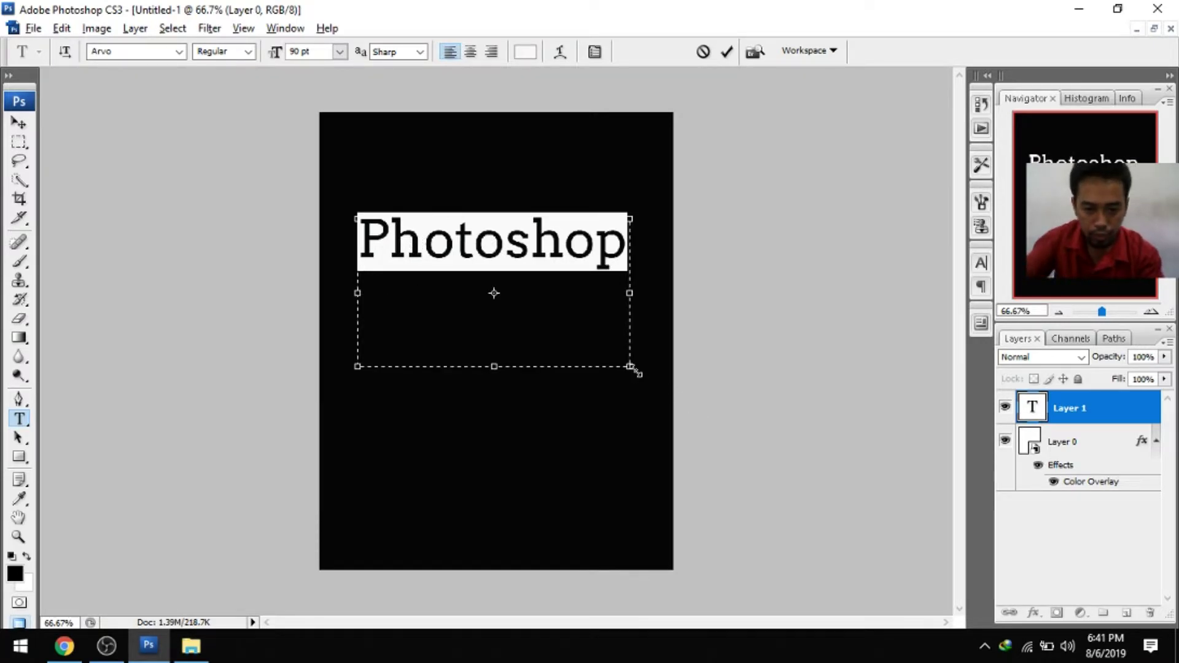
Step: Shrink the text box to the height of the word "Photoshop" and move the text slightly lower on the page
{"action": "left_click_drag", "start_coordinate": [629, 367], "coordinate": [628, 272]}
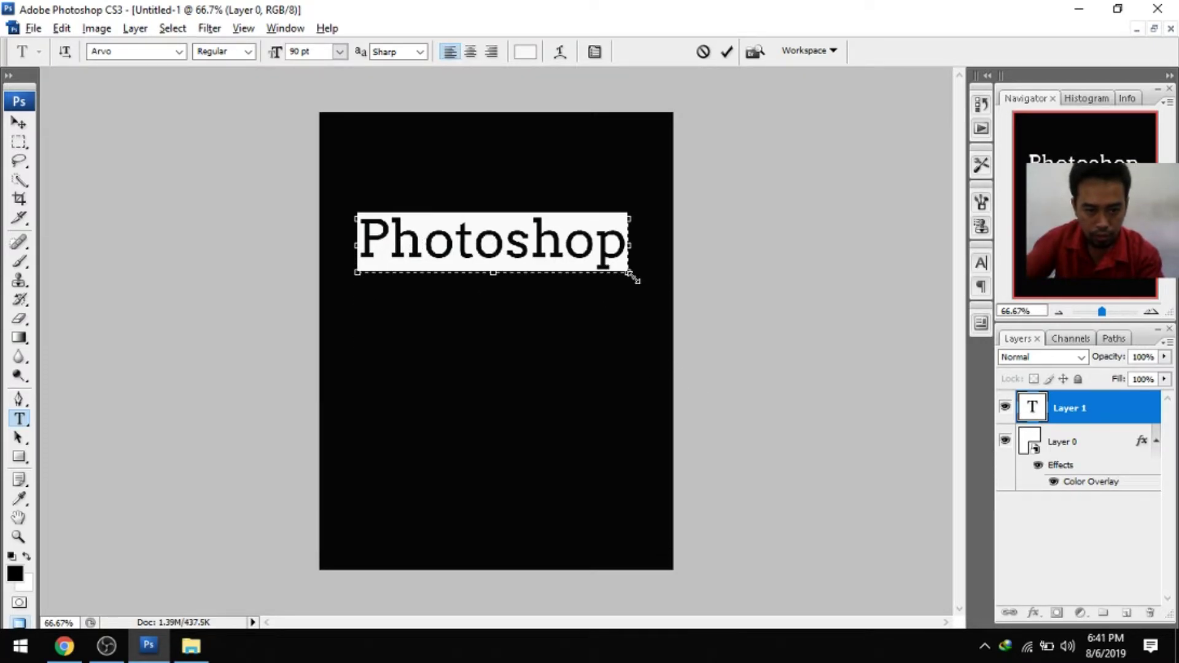
{"action": "left_click", "coordinate": [19, 123]}
{"action": "left_click_drag", "start_coordinate": [496, 240], "coordinate": [476, 283]}
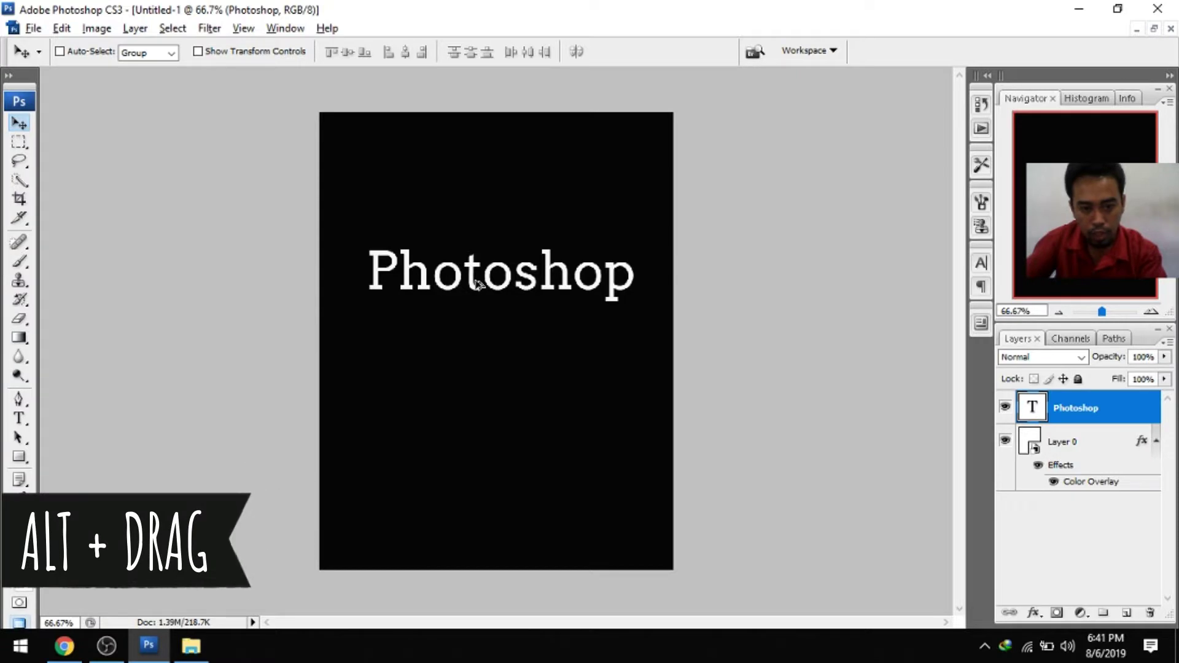
Step: Duplicate the "Photoshop" text directly below the original and replace the copy's wording with the person's first name
{"action": "left_click_drag", "start_coordinate": [479, 284], "coordinate": [481, 405]}
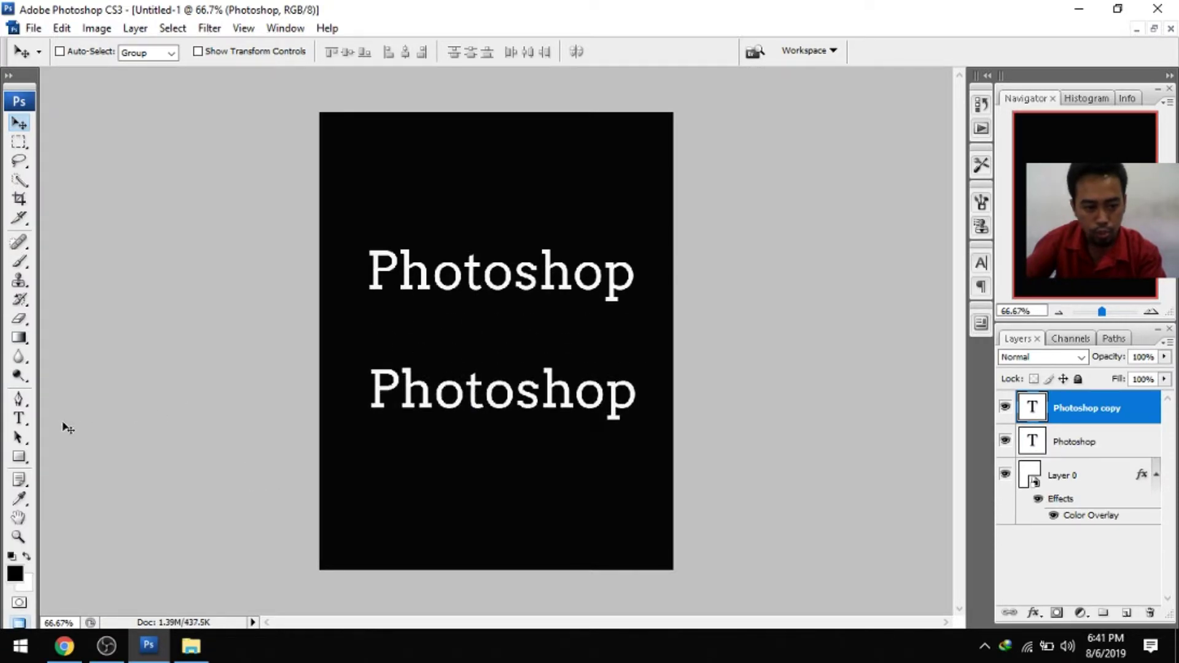
{"action": "left_click", "coordinate": [20, 420]}
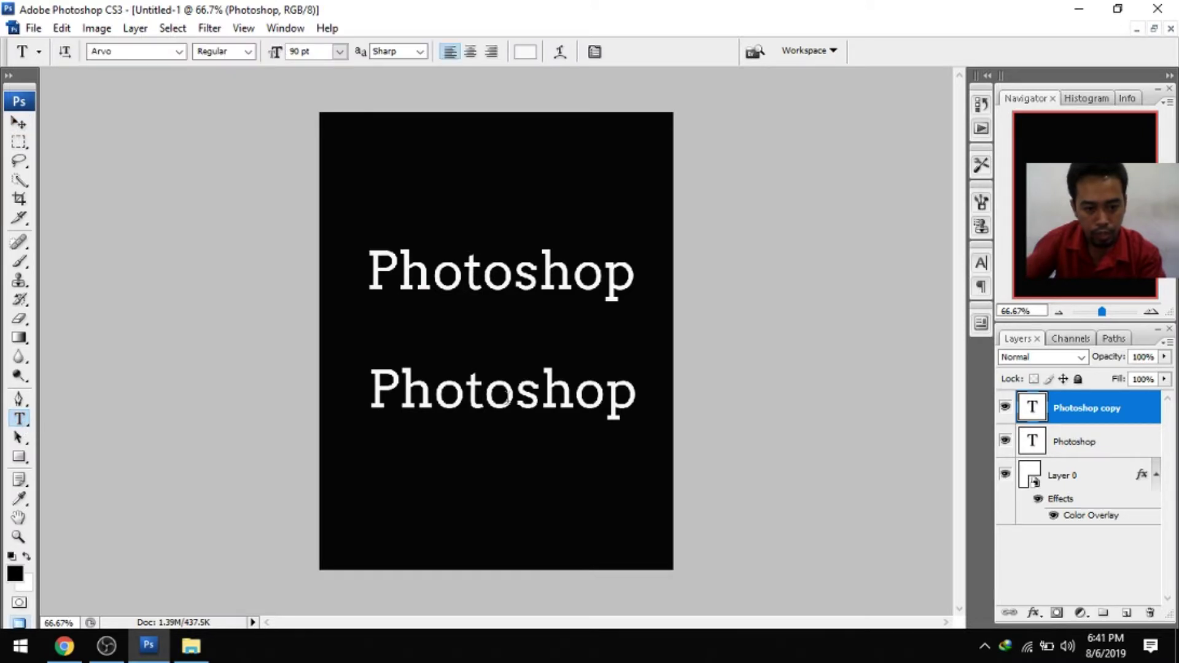
{"action": "double_click", "coordinate": [515, 398]}
{"action": "type", "text": "Richard"}
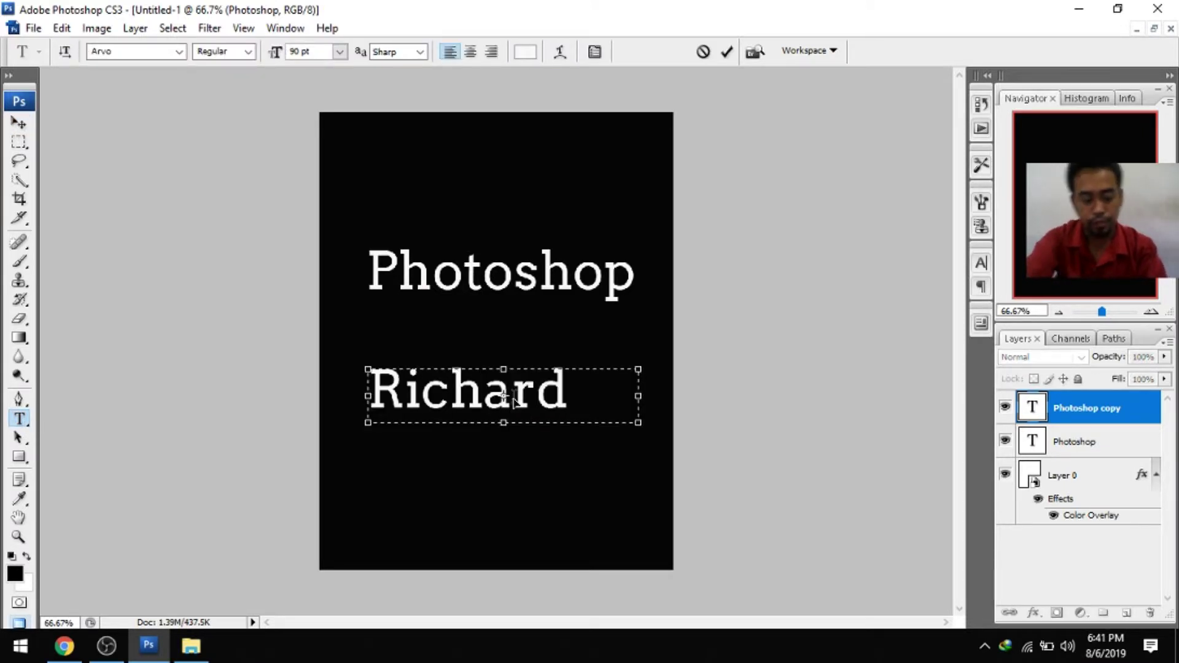
Step: Reduce the whole name text below "Photoshop" to 52 pt
{"action": "double_click", "coordinate": [514, 398]}
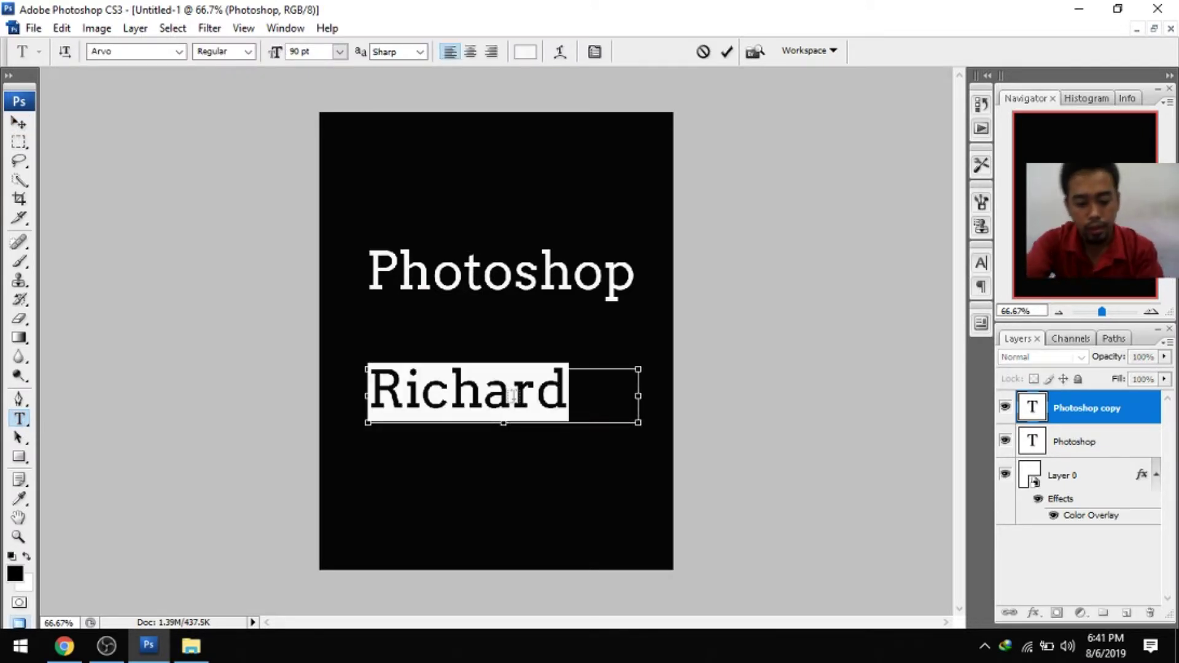
{"action": "key", "text": "ctrl+shift+comma"}
{"action": "key", "text": "ctrl+shift+comma"}
{"action": "key", "text": "ctrl+shift+comma"}
{"action": "key", "text": "ctrl+shift+comma"}
{"action": "key", "text": "ctrl+shift+comma"}
{"action": "key", "text": "ctrl+shift+comma"}
{"action": "key", "text": "ctrl+shift+comma"}
{"action": "key", "text": "ctrl+shift+comma"}
{"action": "key", "text": "ctrl+shift+comma"}
{"action": "key", "text": "ctrl+shift+comma"}
{"action": "key", "text": "ctrl+shift+comma"}
{"action": "key", "text": "ctrl+shift+comma"}
{"action": "key", "text": "ctrl+shift+comma"}
{"action": "key", "text": "ctrl+shift+comma"}
{"action": "key", "text": "ctrl+shift+comma"}
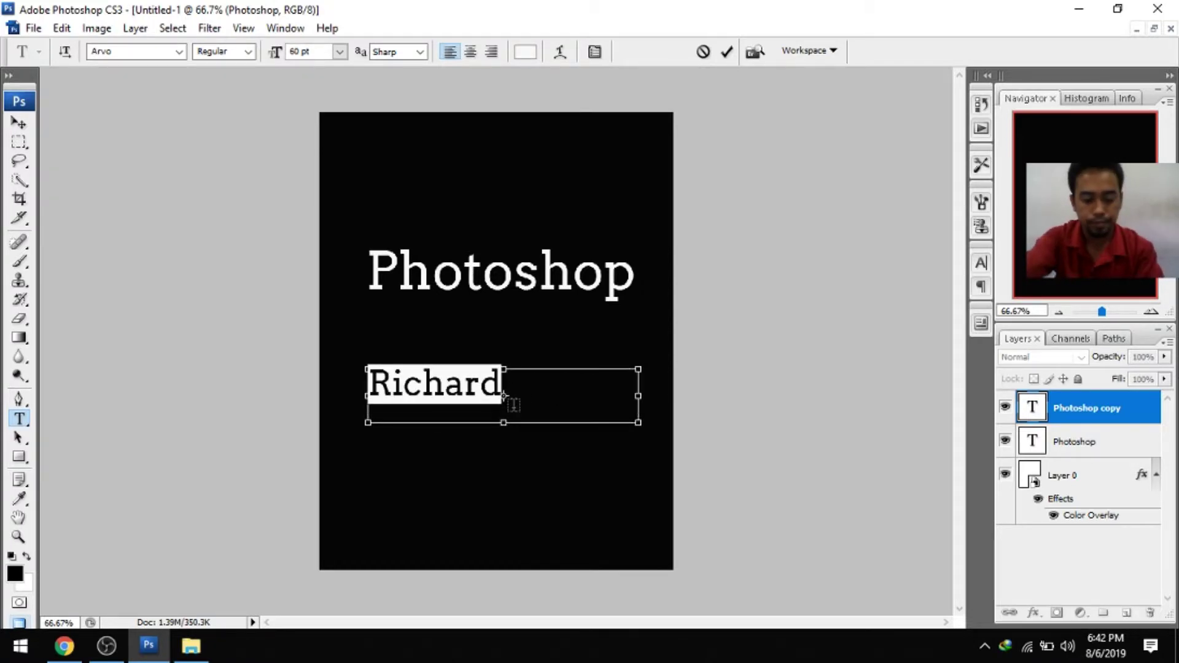
{"action": "key", "text": "ctrl+shift+comma"}
{"action": "key", "text": "ctrl+shift+comma"}
{"action": "key", "text": "ctrl+shift+comma"}
{"action": "key", "text": "ctrl+shift+comma"}
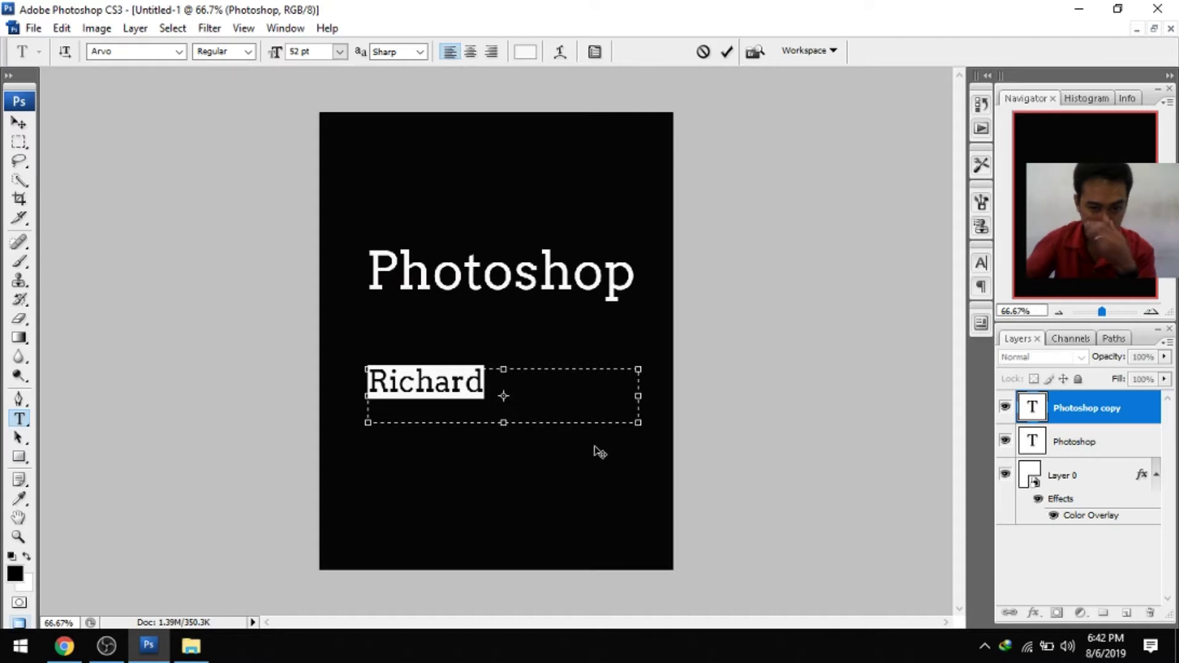
Step: Shrink the name's text box to fit its text and move it so it is centered beneath "Photoshop"
{"action": "left_click_drag", "start_coordinate": [639, 422], "coordinate": [499, 409]}
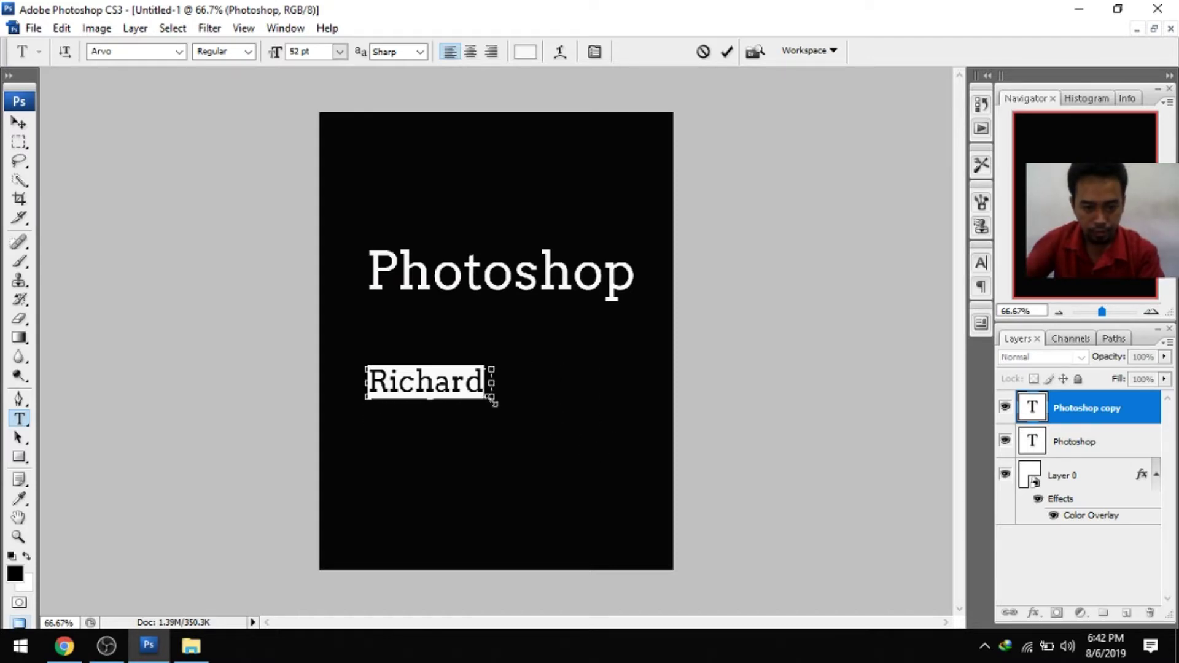
{"action": "left_click", "coordinate": [18, 122]}
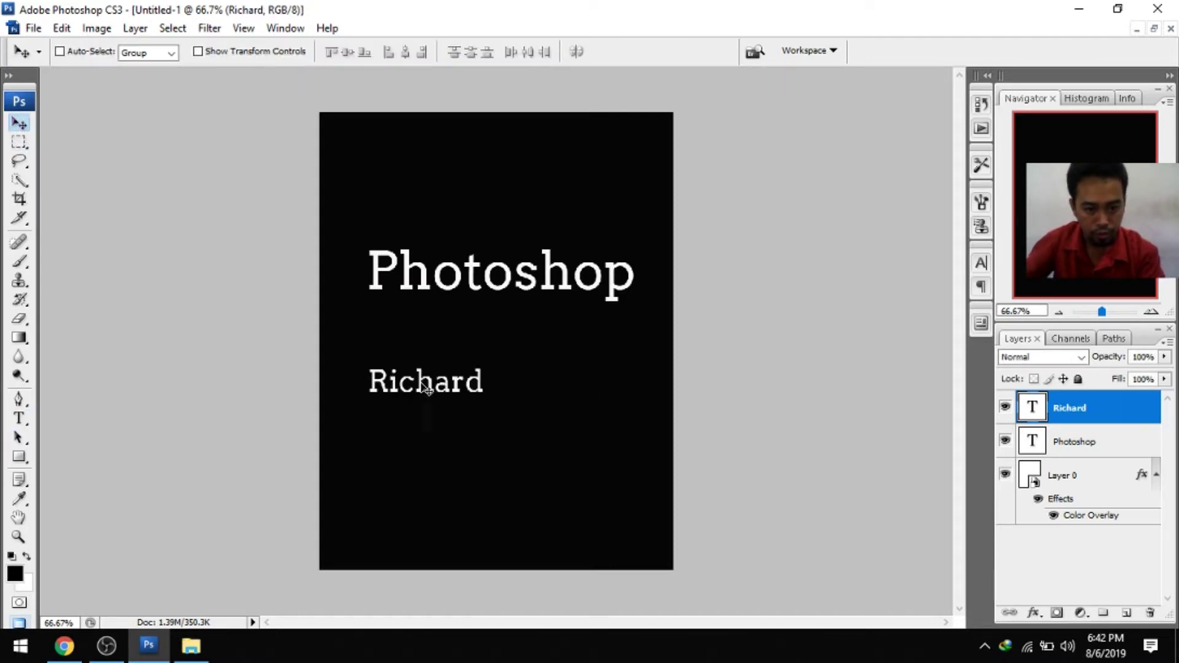
{"action": "left_click_drag", "start_coordinate": [422, 388], "coordinate": [494, 384]}
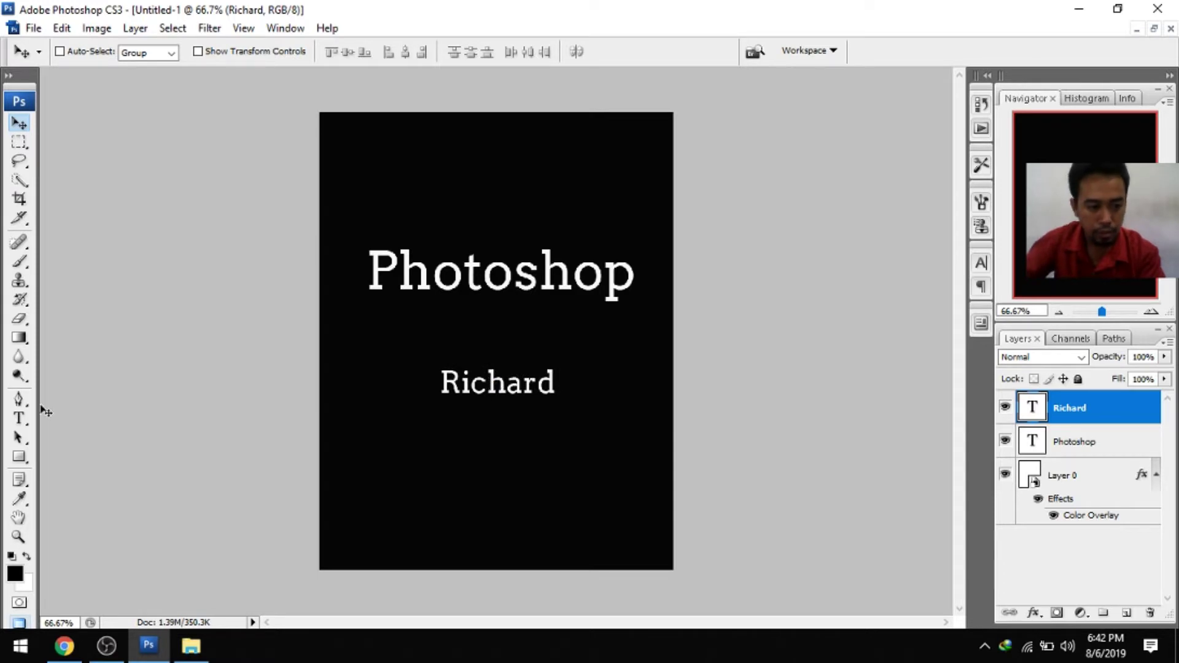
{"action": "left_click", "coordinate": [19, 419]}
{"action": "double_click", "coordinate": [469, 385]}
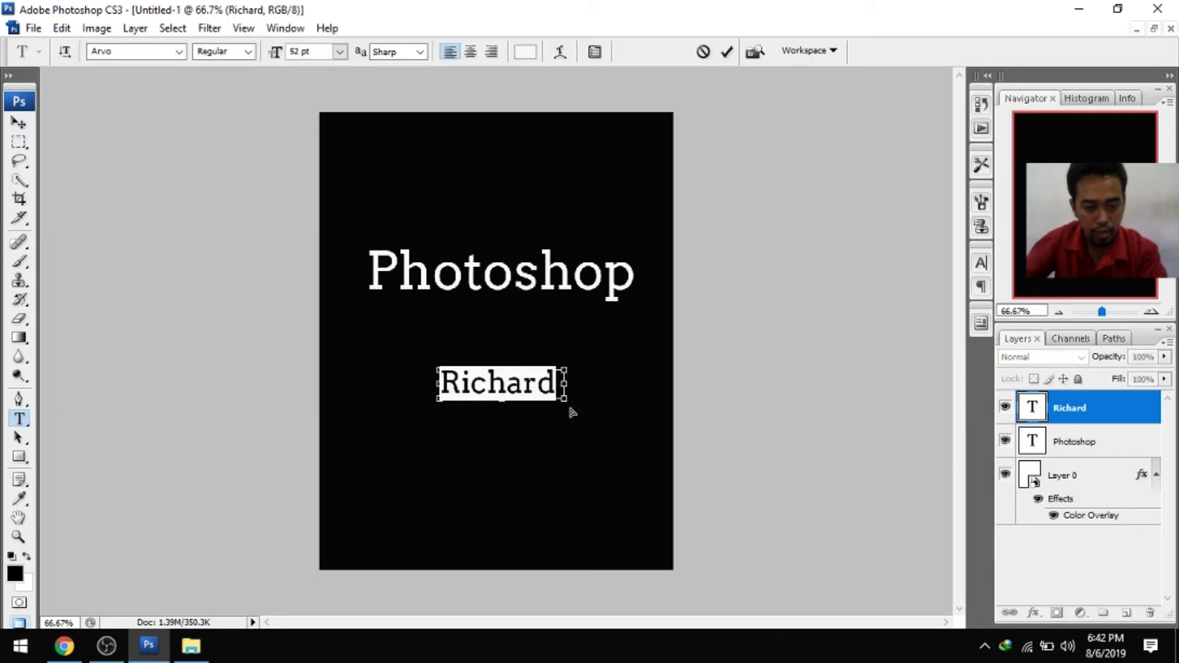
{"action": "left_click", "coordinate": [179, 51]}
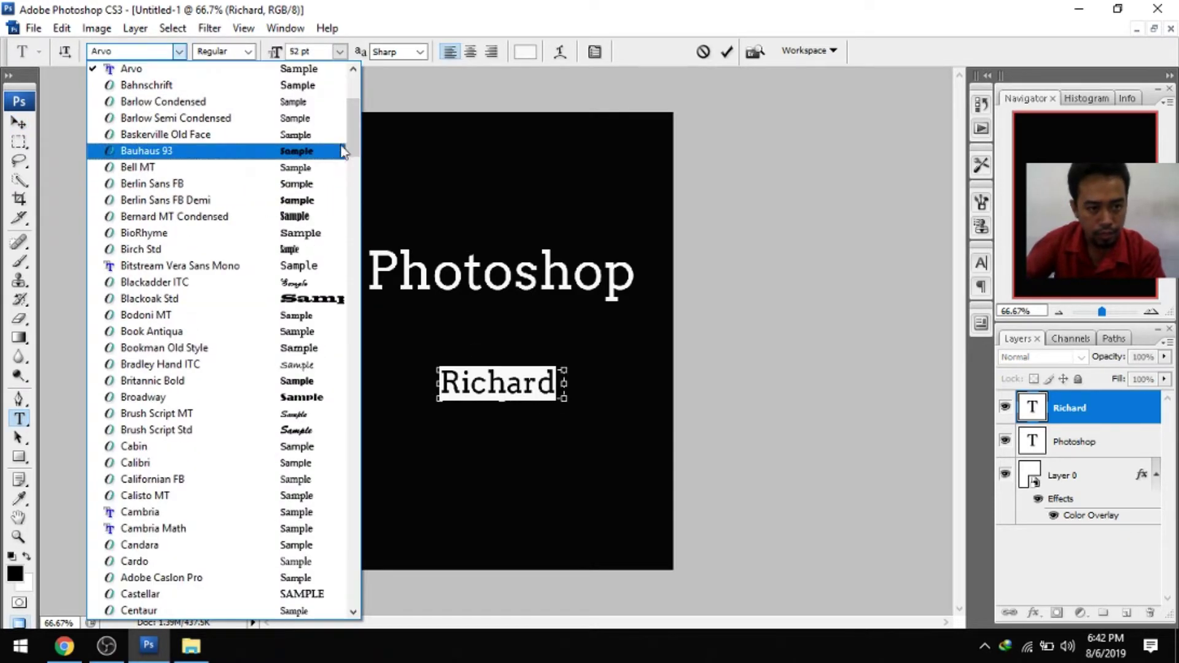
{"action": "scroll", "coordinate": [356, 196], "scroll_direction": "down", "scroll_amount": 1}
{"action": "left_click_drag", "start_coordinate": [356, 196], "coordinate": [342, 474]}
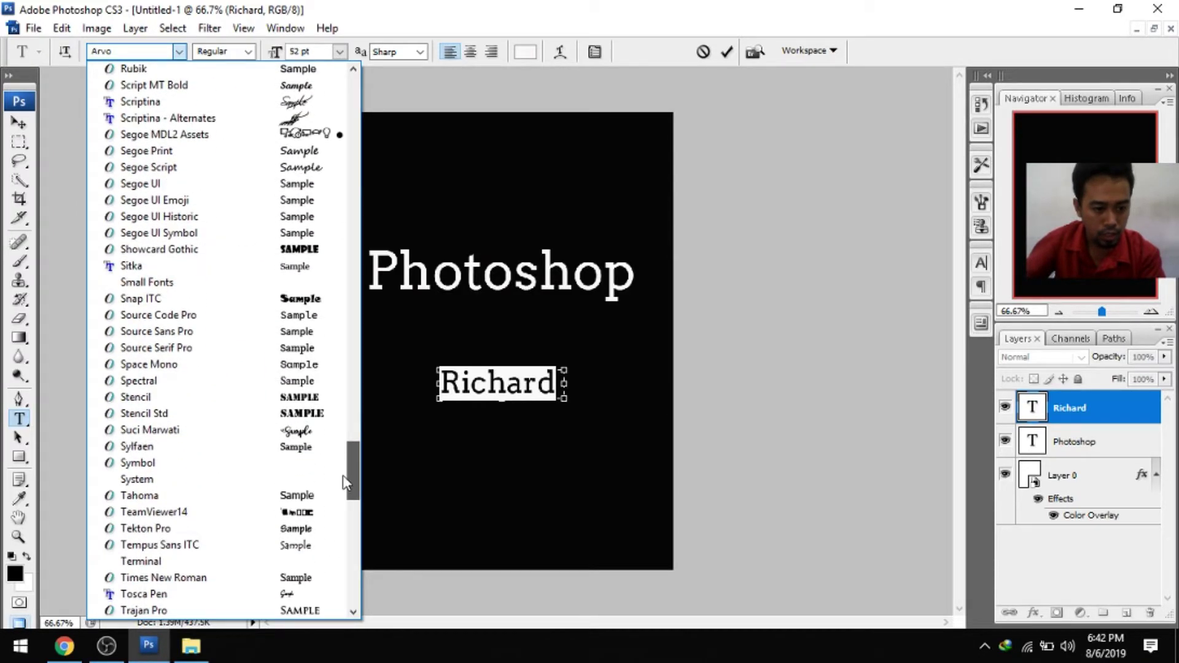
{"action": "left_click", "coordinate": [205, 431]}
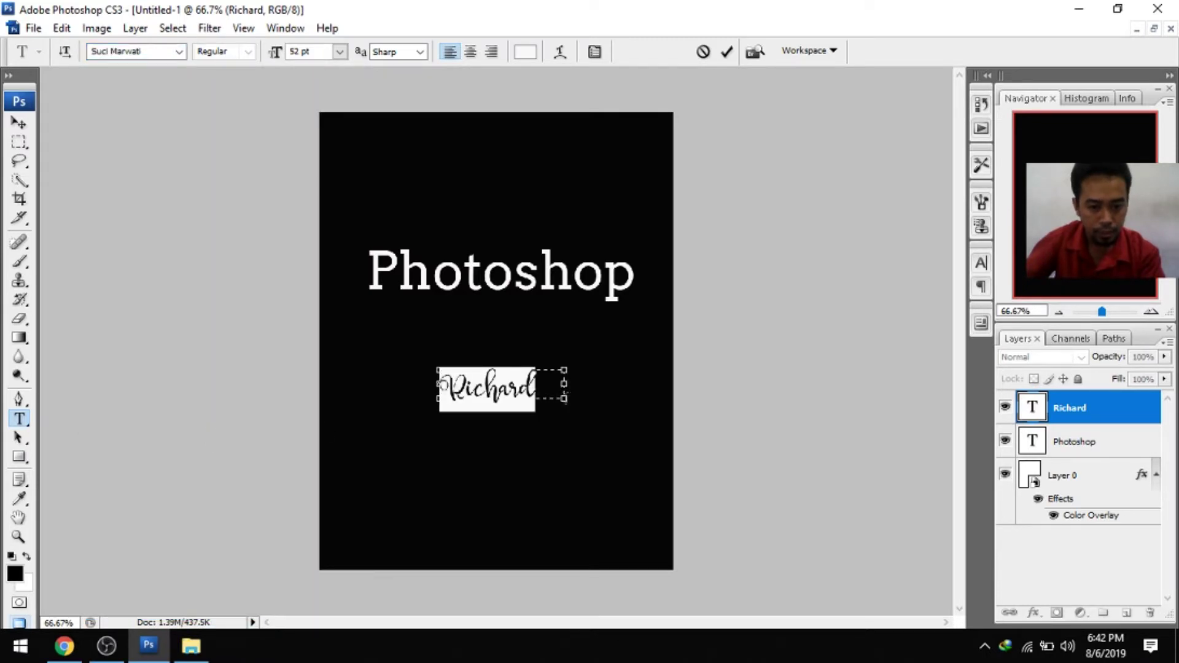
Step: Enlarge the name text to 62 pt
{"action": "key", "text": "ctrl+shift+period"}
{"action": "key", "text": "ctrl+shift+period"}
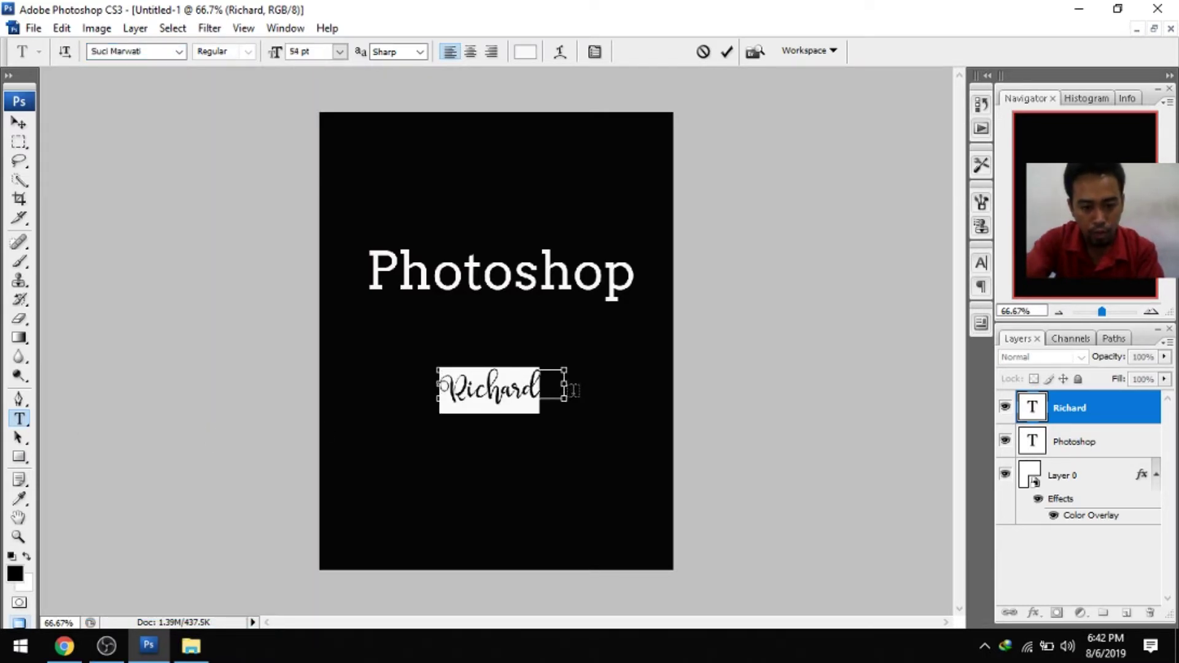
{"action": "key", "text": "ctrl+shift+period"}
{"action": "key", "text": "ctrl+shift+period"}
{"action": "key", "text": "ctrl+shift+period"}
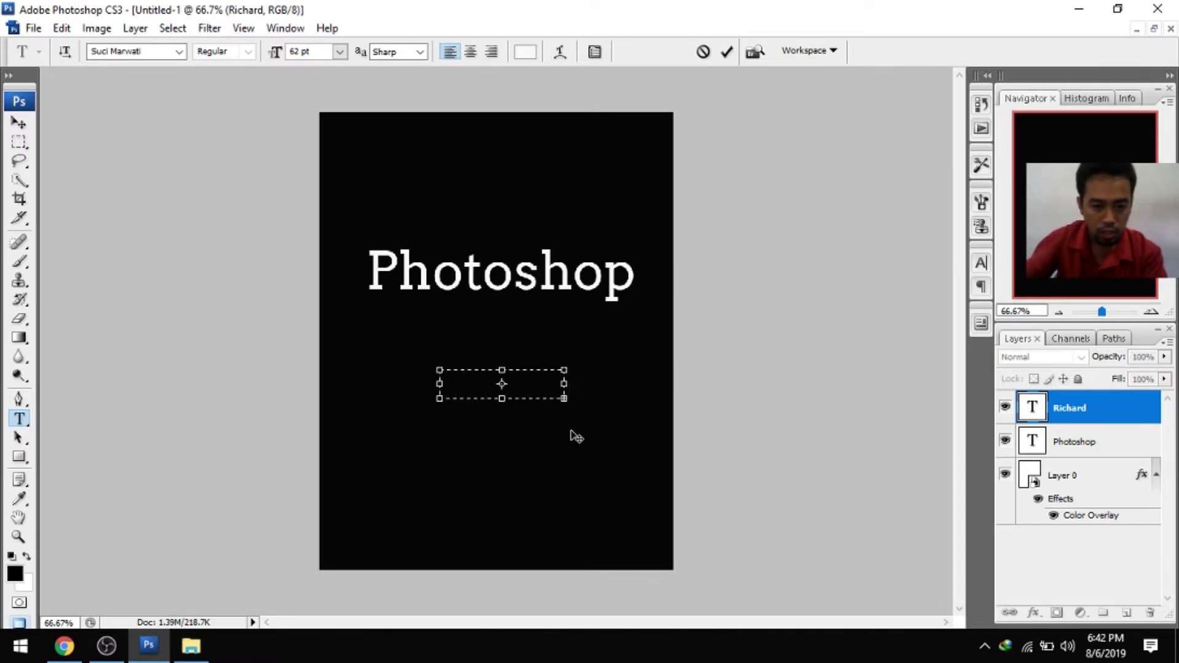
Step: Resize the text box to fit the enlarged name and move the name up close beneath "Photoshop"
{"action": "left_click_drag", "start_coordinate": [563, 400], "coordinate": [582, 419]}
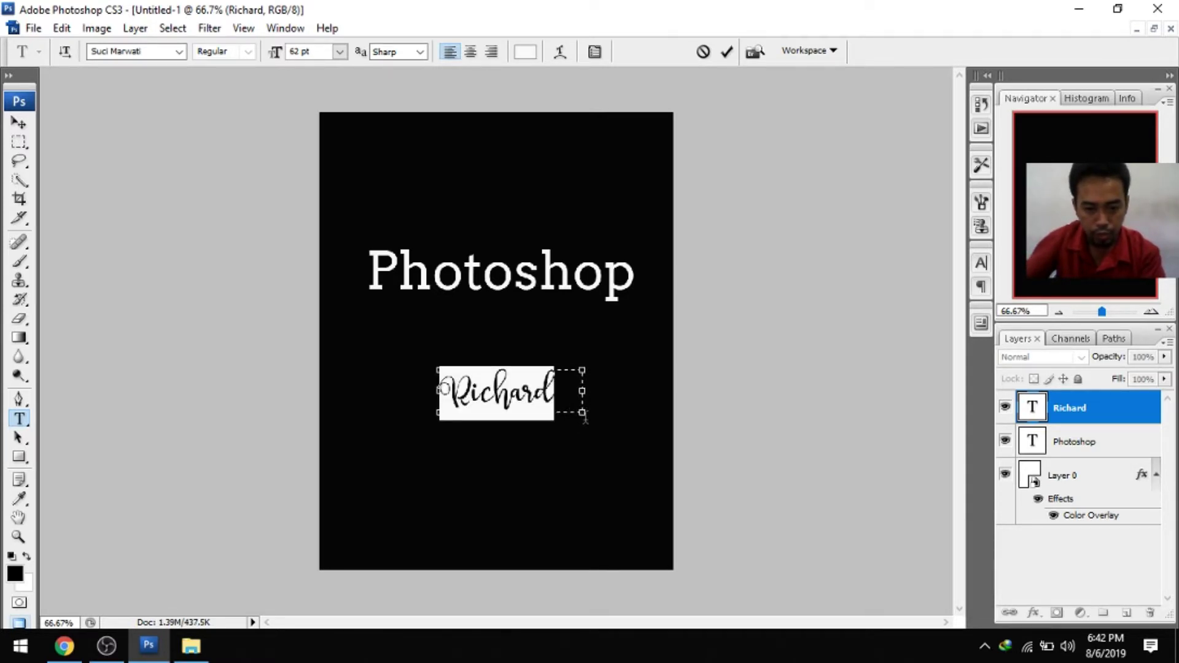
{"action": "left_click_drag", "start_coordinate": [583, 416], "coordinate": [562, 418]}
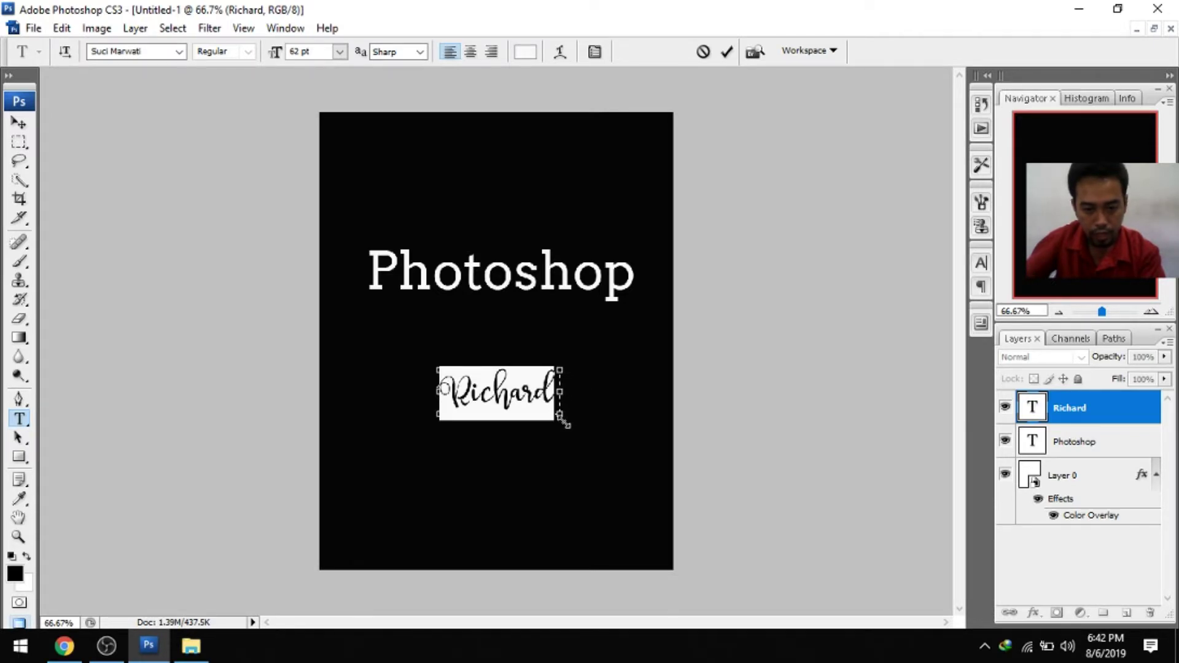
{"action": "left_click", "coordinate": [19, 124]}
{"action": "left_click_drag", "start_coordinate": [527, 399], "coordinate": [522, 354]}
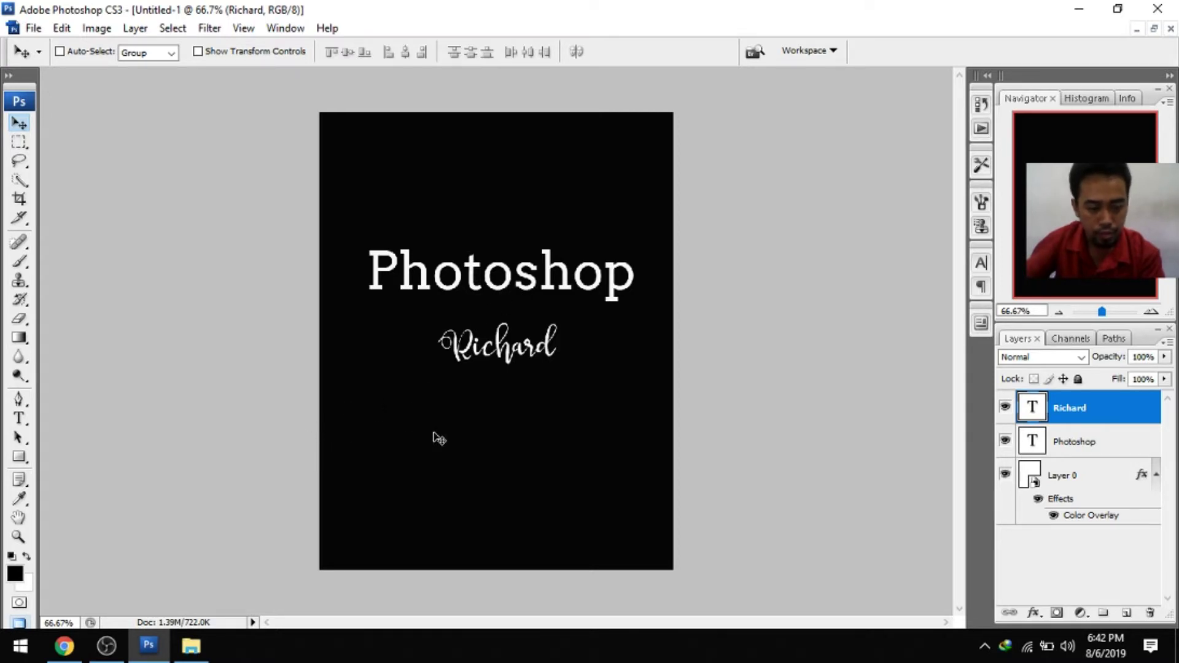
Step: Draw a black rectangle shape slightly larger than the word "Photoshop" so it covers the word
{"action": "left_click", "coordinate": [23, 462]}
{"action": "left_click", "coordinate": [68, 456]}
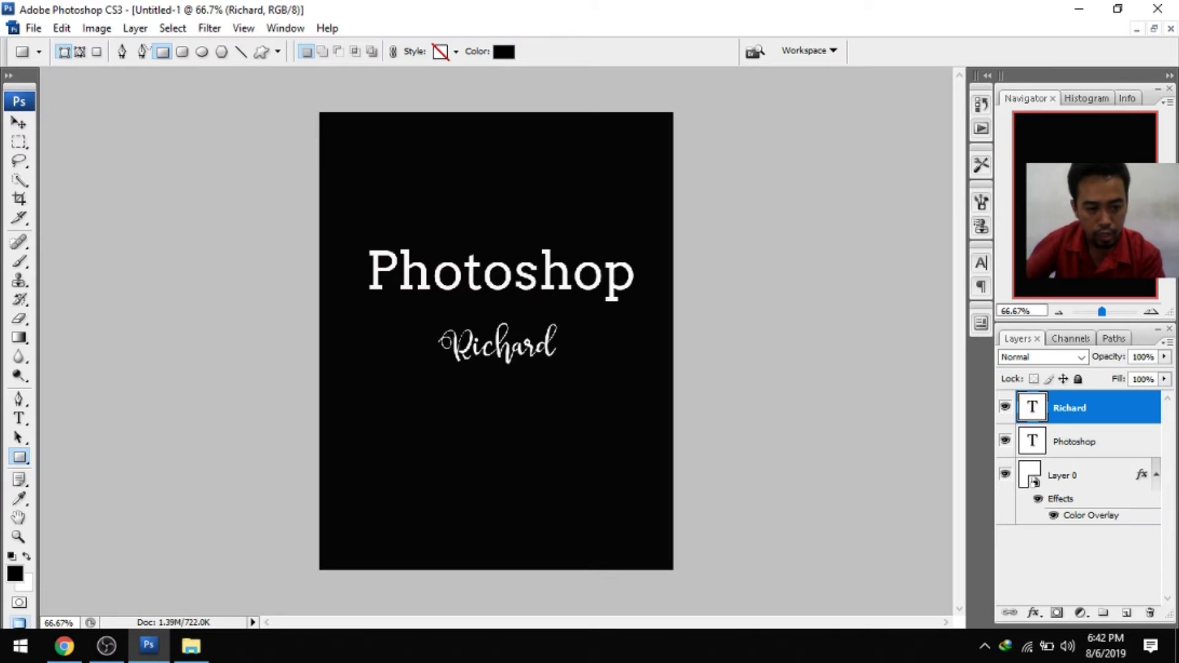
{"action": "left_click_drag", "start_coordinate": [359, 230], "coordinate": [642, 320]}
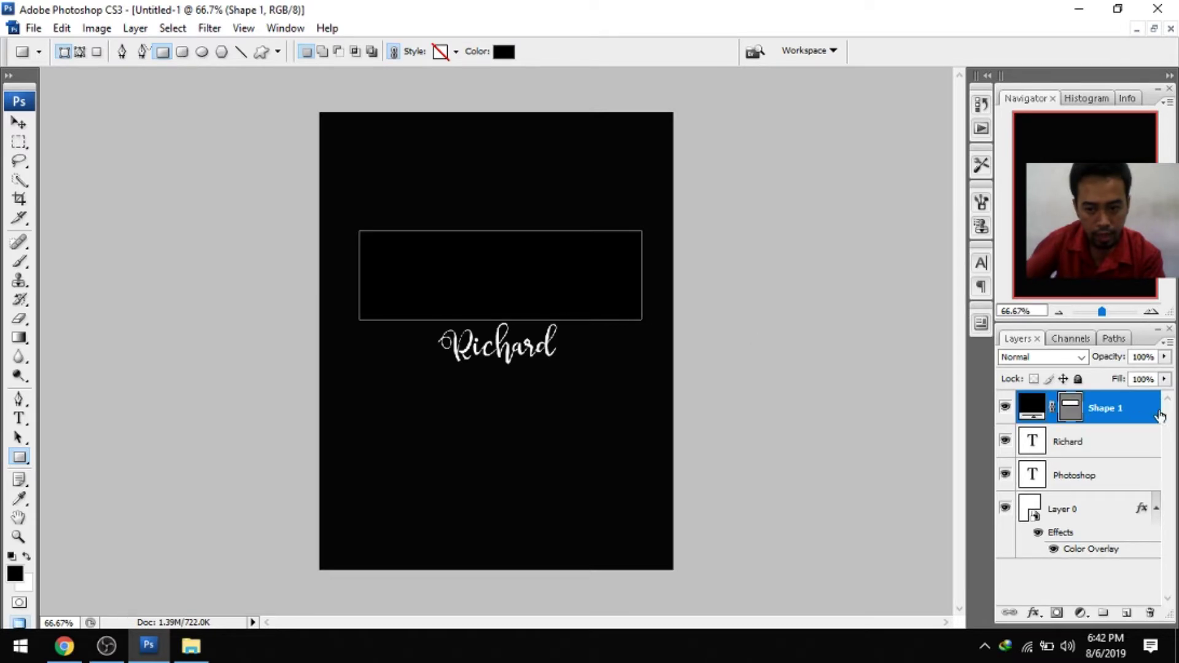
Step: Rasterize the Shape 1 layer and place it directly below the "Photoshop" text layer
{"action": "right_click", "coordinate": [1135, 411]}
{"action": "left_click", "coordinate": [1053, 131]}
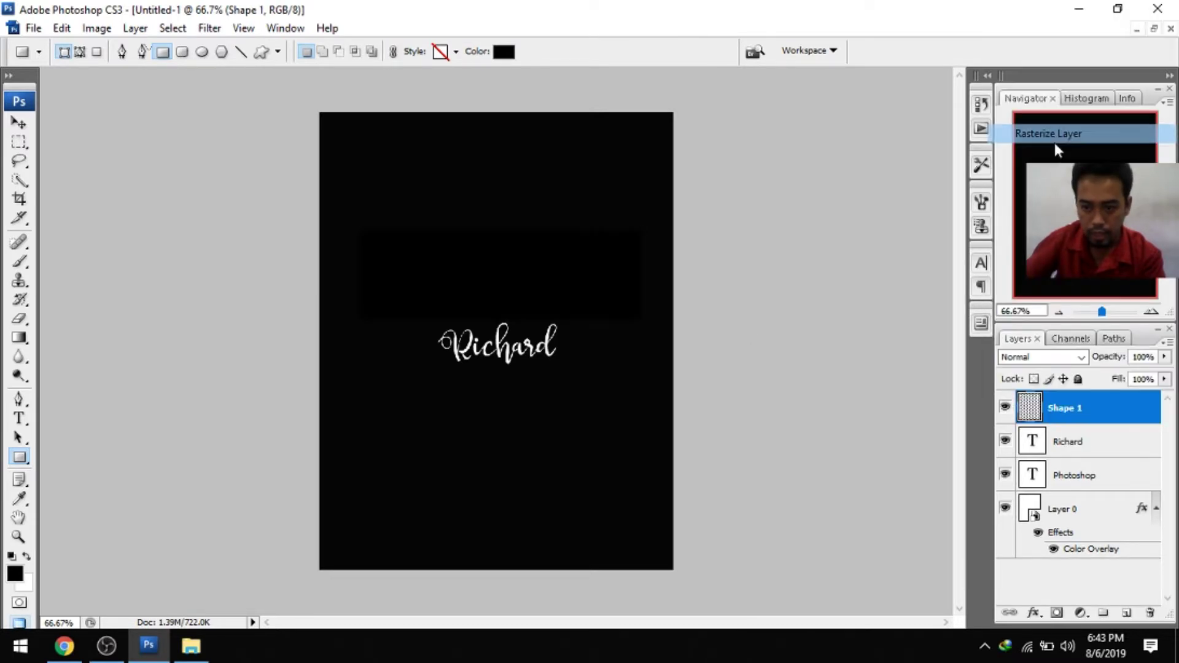
{"action": "left_click_drag", "start_coordinate": [1084, 411], "coordinate": [1093, 494]}
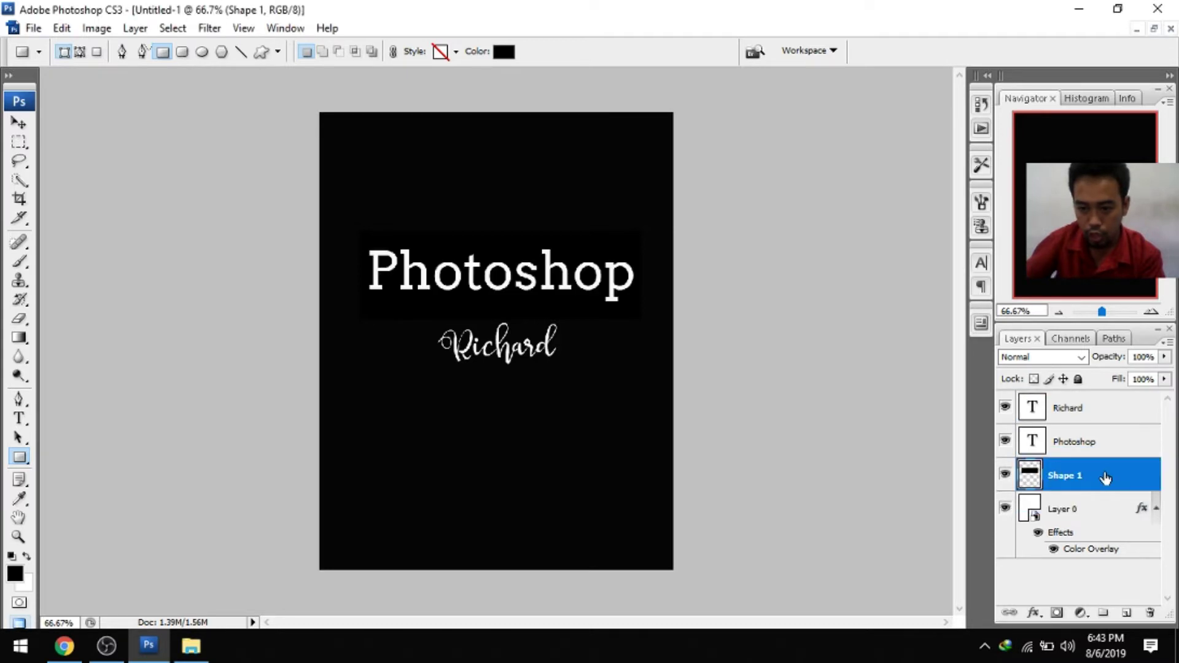
Step: Apply a red Color Overlay to the Shape 1 rectangle behind "Photoshop"
{"action": "double_click", "coordinate": [1106, 478]}
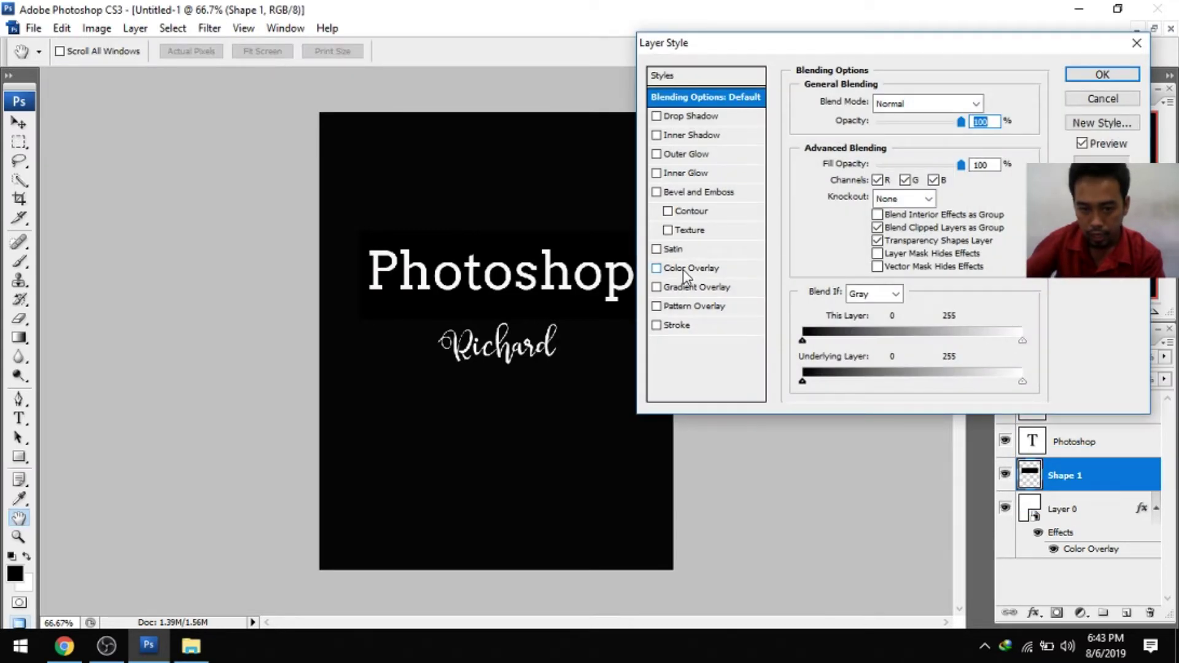
{"action": "left_click", "coordinate": [683, 270]}
{"action": "left_click", "coordinate": [1101, 75]}
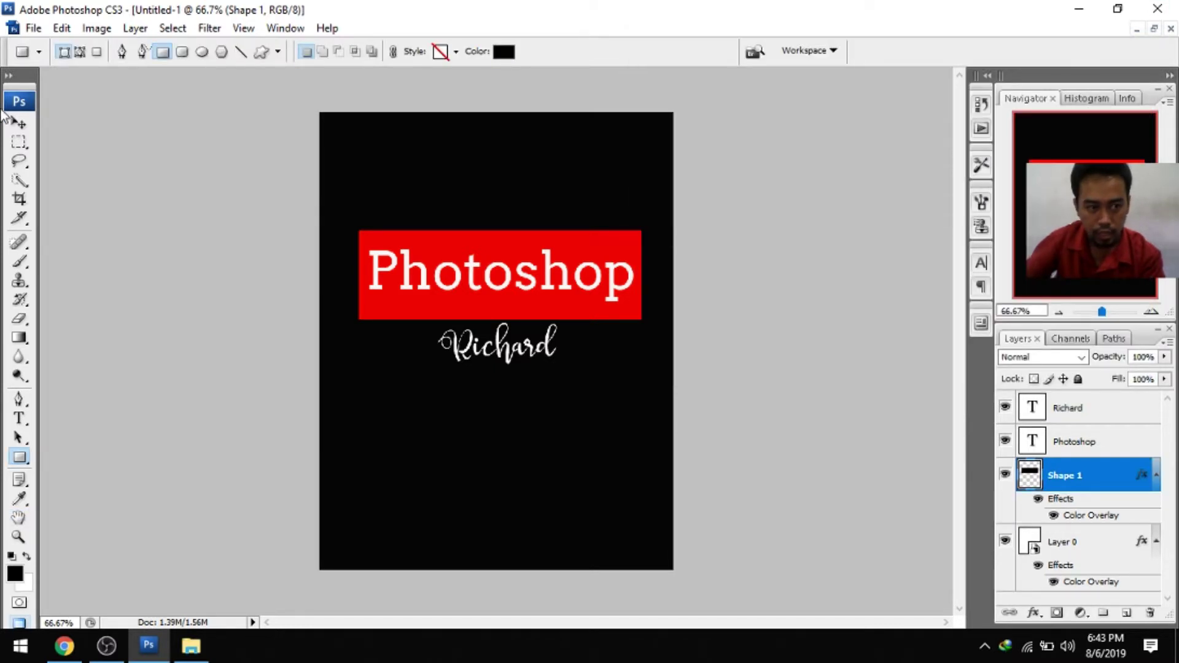
Step: Move the name text slightly lower, leaving a gap beneath the red rectangle
{"action": "left_click", "coordinate": [19, 123]}
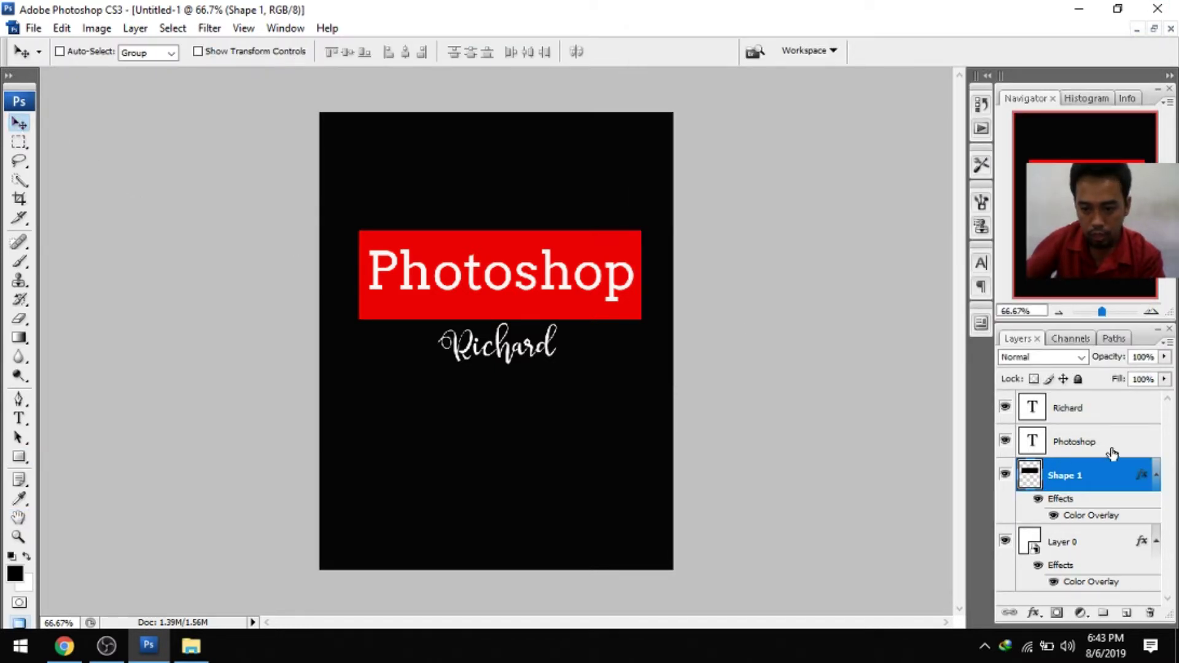
{"action": "left_click", "coordinate": [1099, 413]}
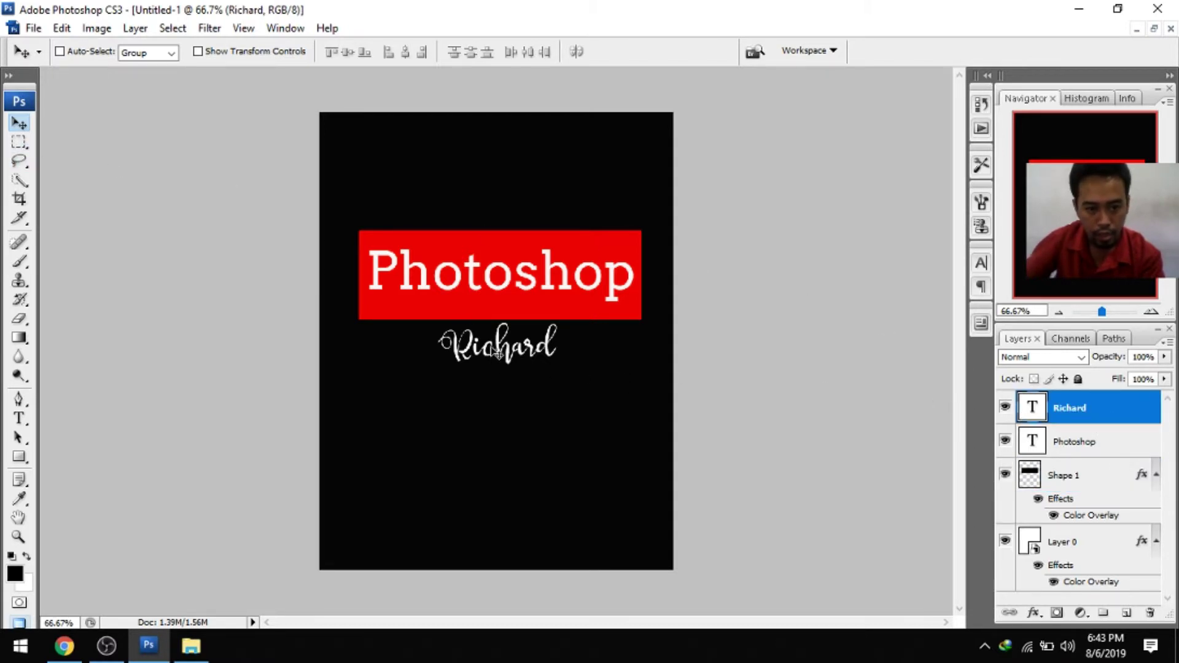
{"action": "left_click_drag", "start_coordinate": [497, 349], "coordinate": [488, 378]}
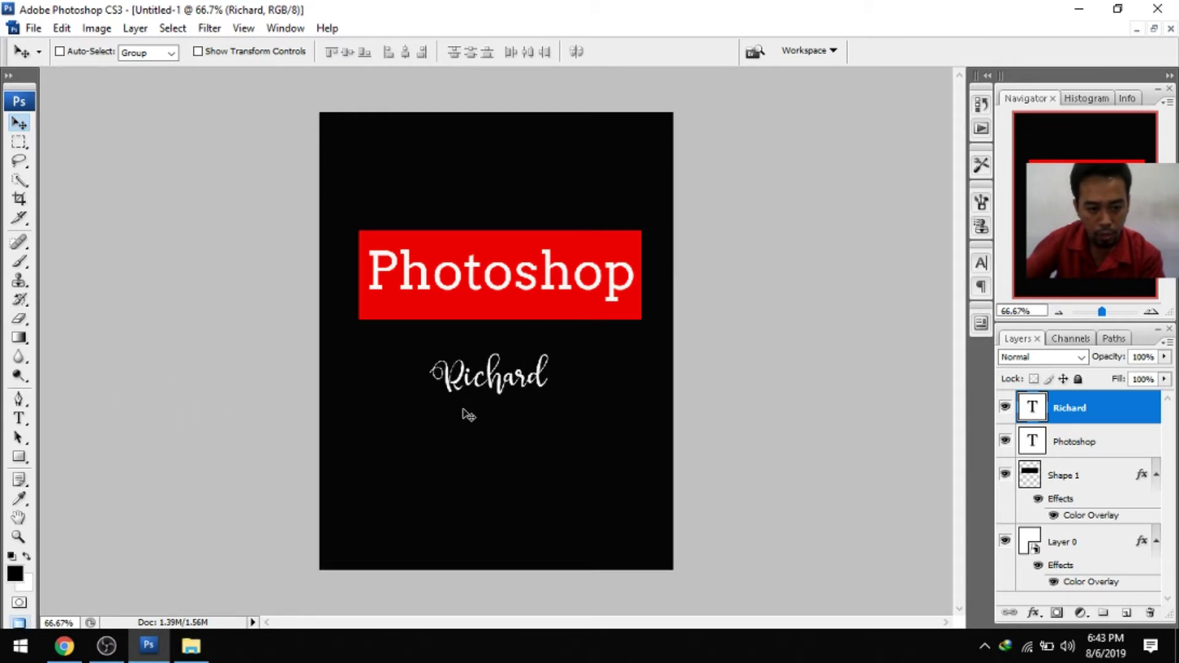
Step: Scale the name text to about 133% width and 120% height and place it centered just below the red rectangle
{"action": "key", "text": "ctrl+t"}
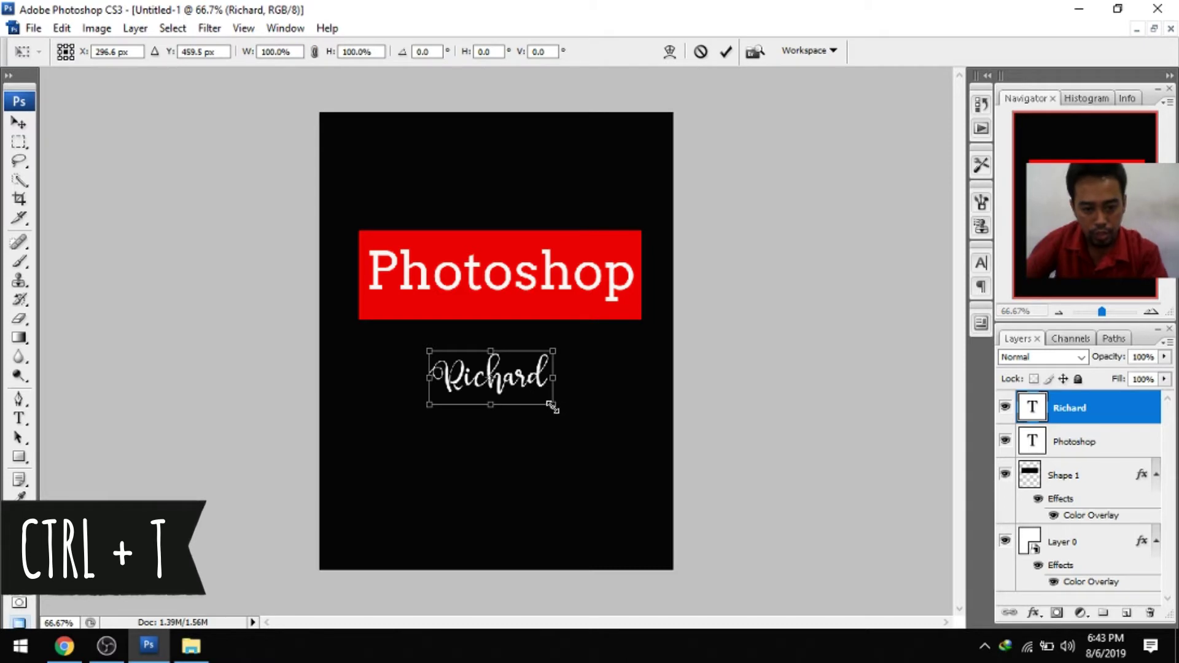
{"action": "left_click_drag", "start_coordinate": [553, 407], "coordinate": [543, 368]}
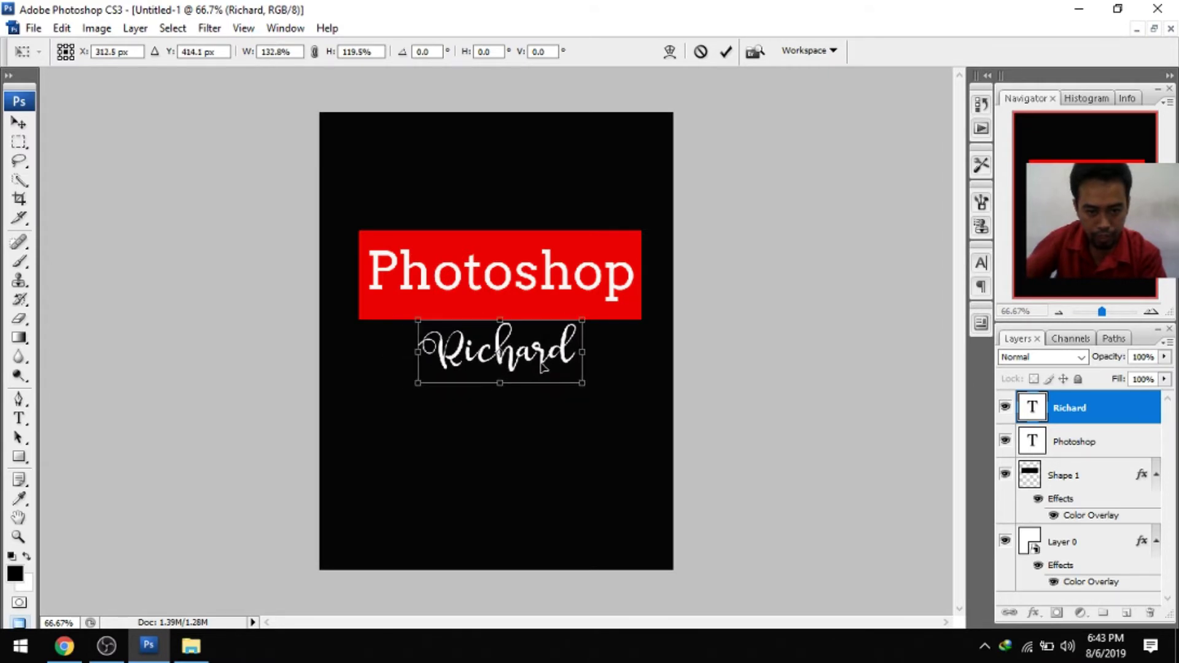
{"action": "key", "text": "Return"}
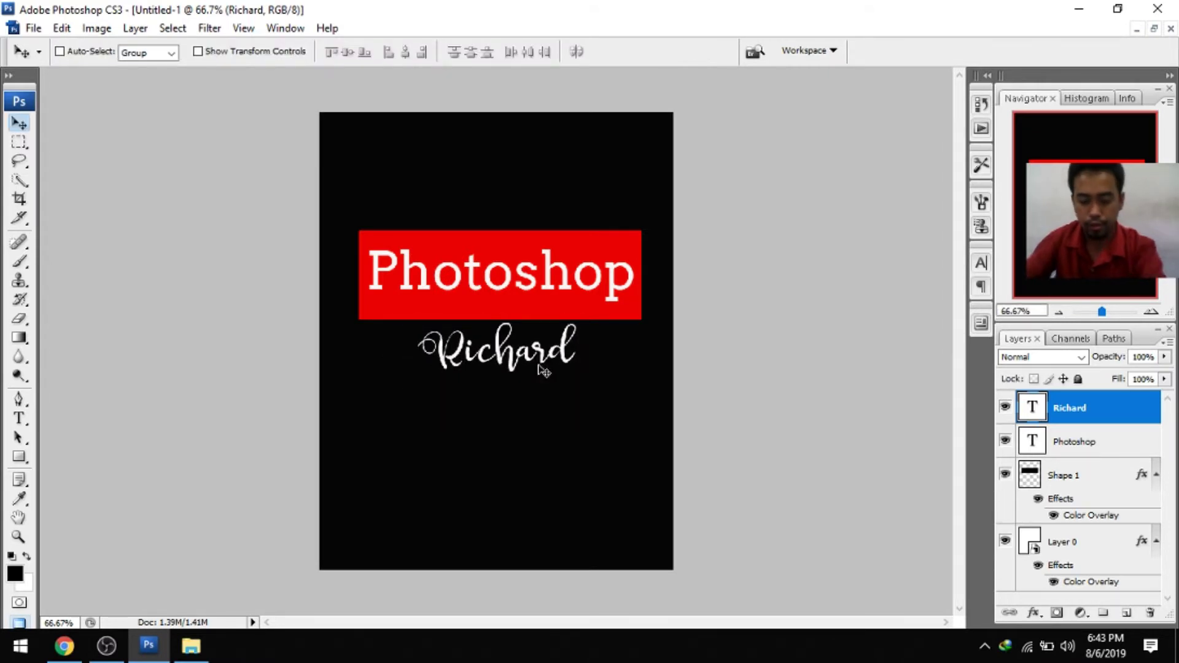
{"action": "left_click_drag", "start_coordinate": [543, 371], "coordinate": [536, 370]}
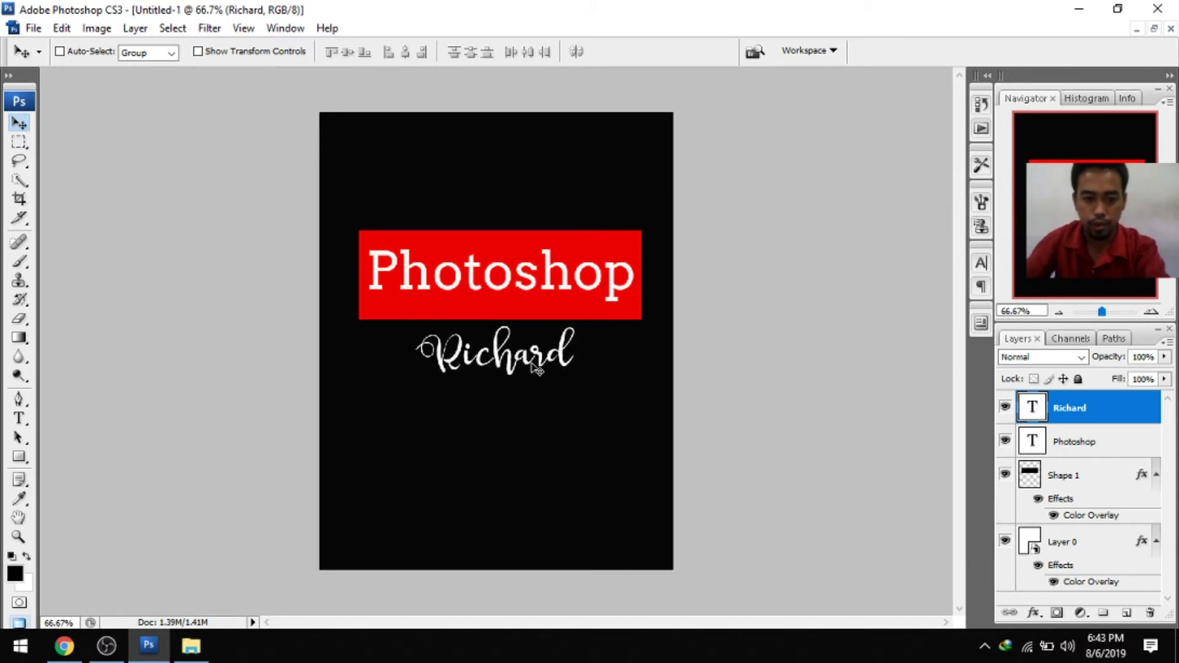
Step: Add an Outer Glow to the name text layer with the opacity at about 69%
{"action": "double_click", "coordinate": [1127, 417]}
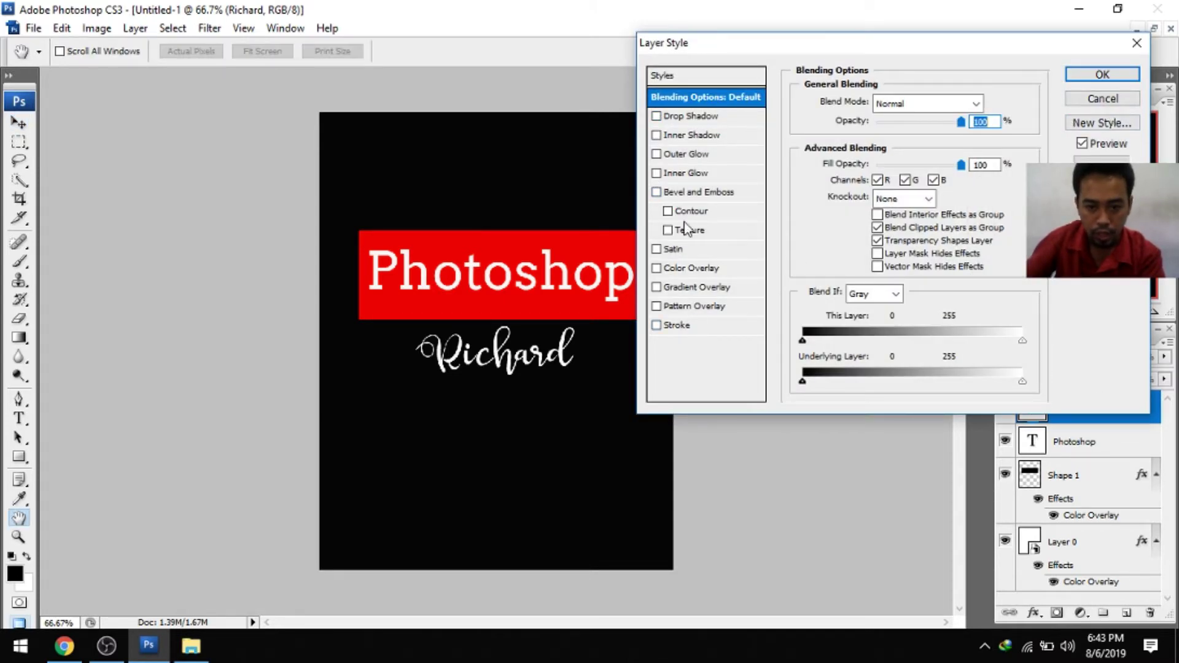
{"action": "left_click", "coordinate": [668, 157]}
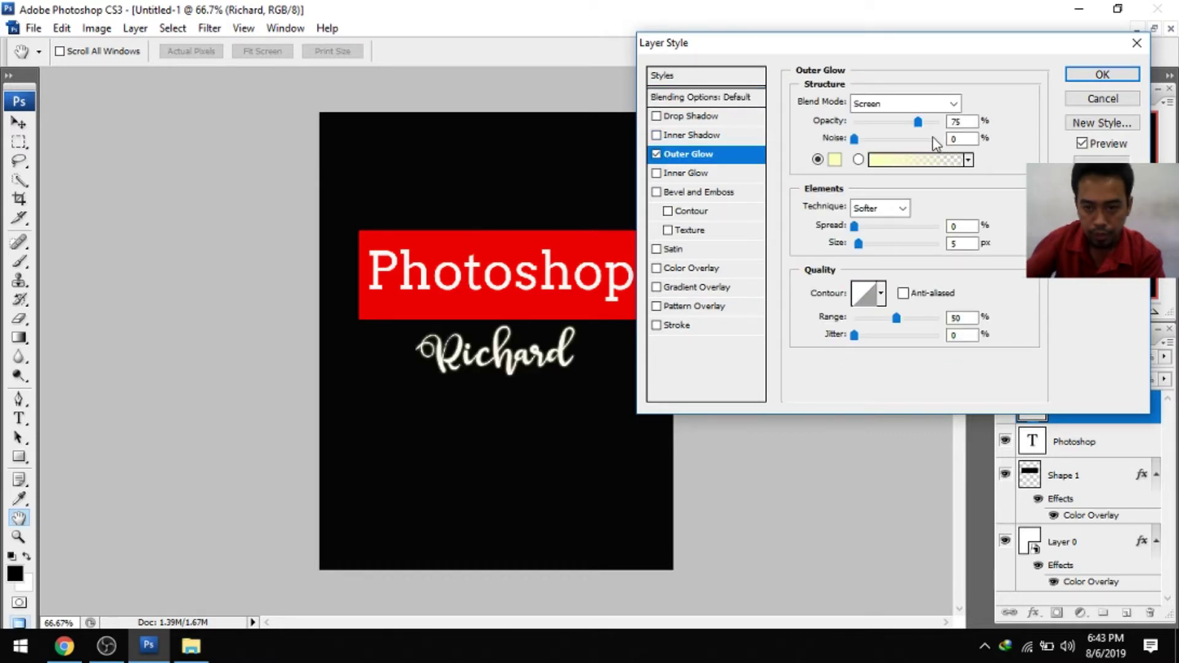
{"action": "left_click_drag", "start_coordinate": [922, 124], "coordinate": [916, 128]}
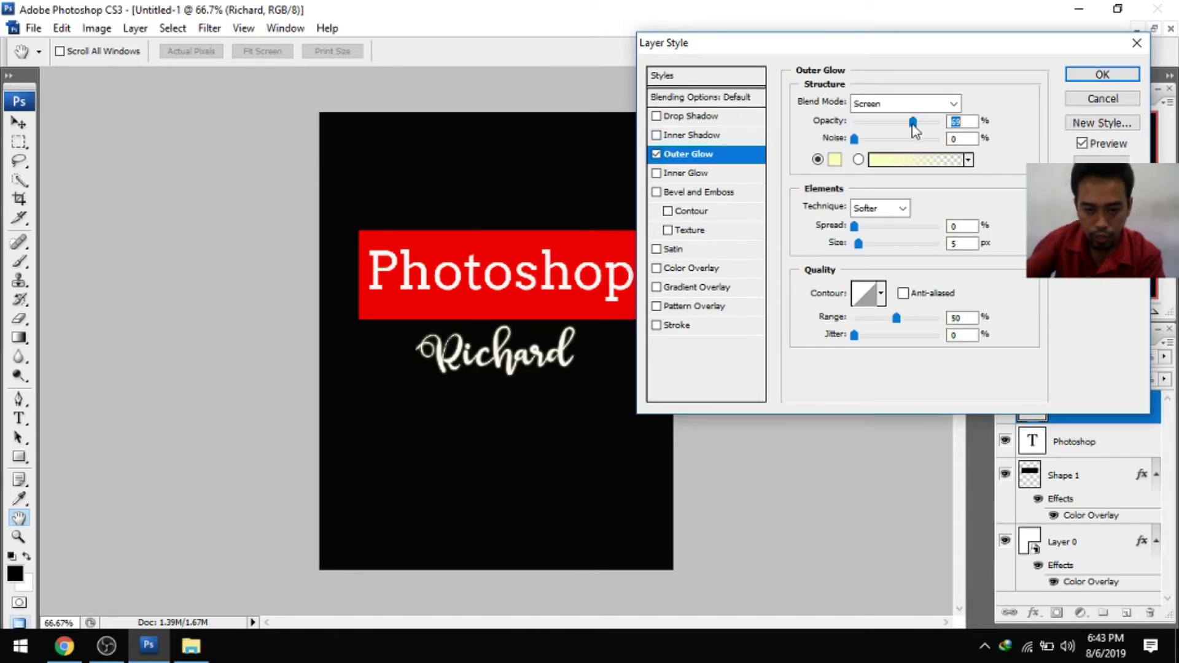
Step: Add a Stroke effect to the name text layer with a size of 1 px
{"action": "left_click", "coordinate": [671, 333]}
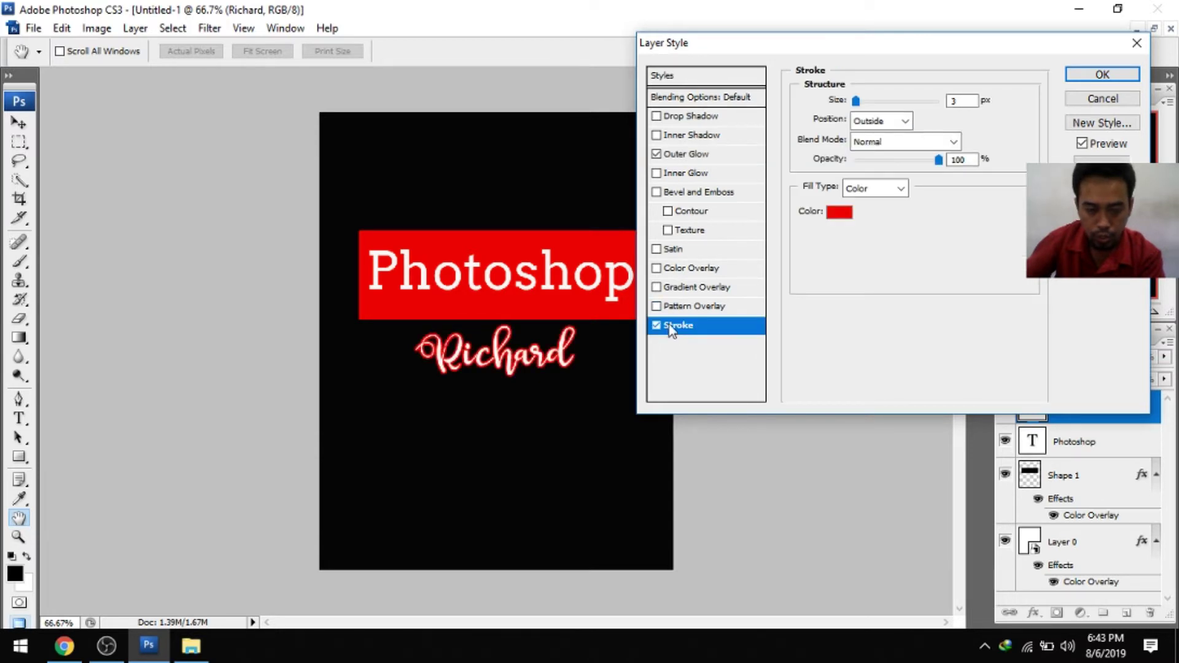
{"action": "left_click_drag", "start_coordinate": [970, 100], "coordinate": [936, 105]}
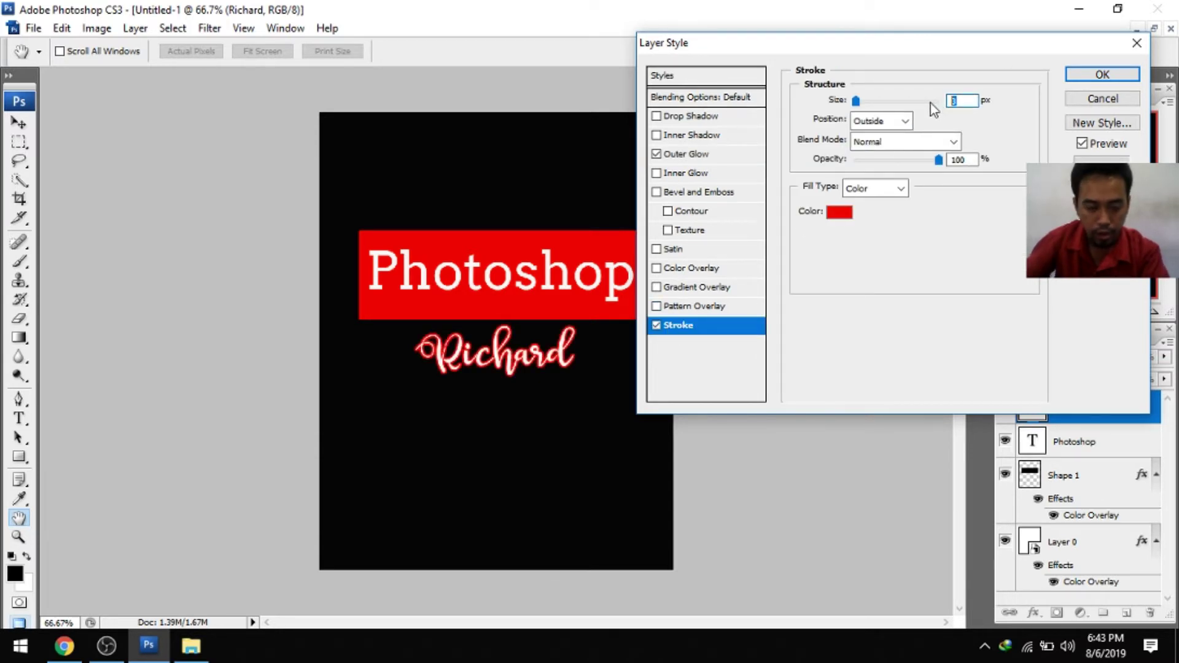
{"action": "type", "text": "1"}
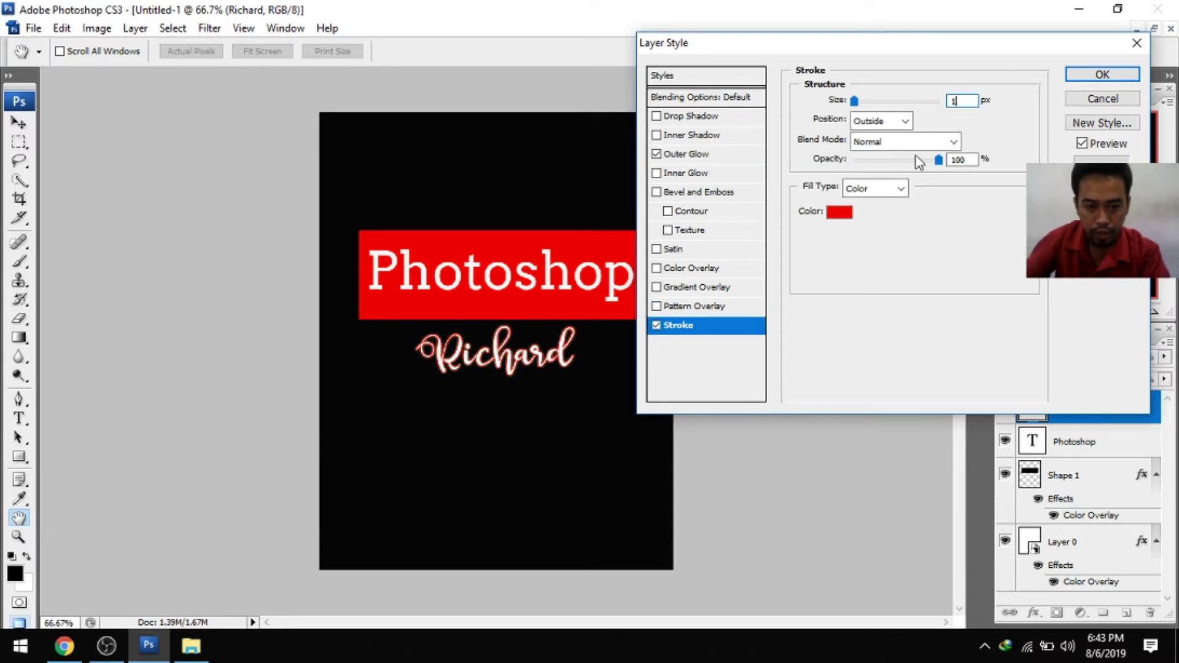
Step: Set the name text's stroke color to bright yellow-green (dcee13) and apply the layer style
{"action": "left_click", "coordinate": [839, 212]}
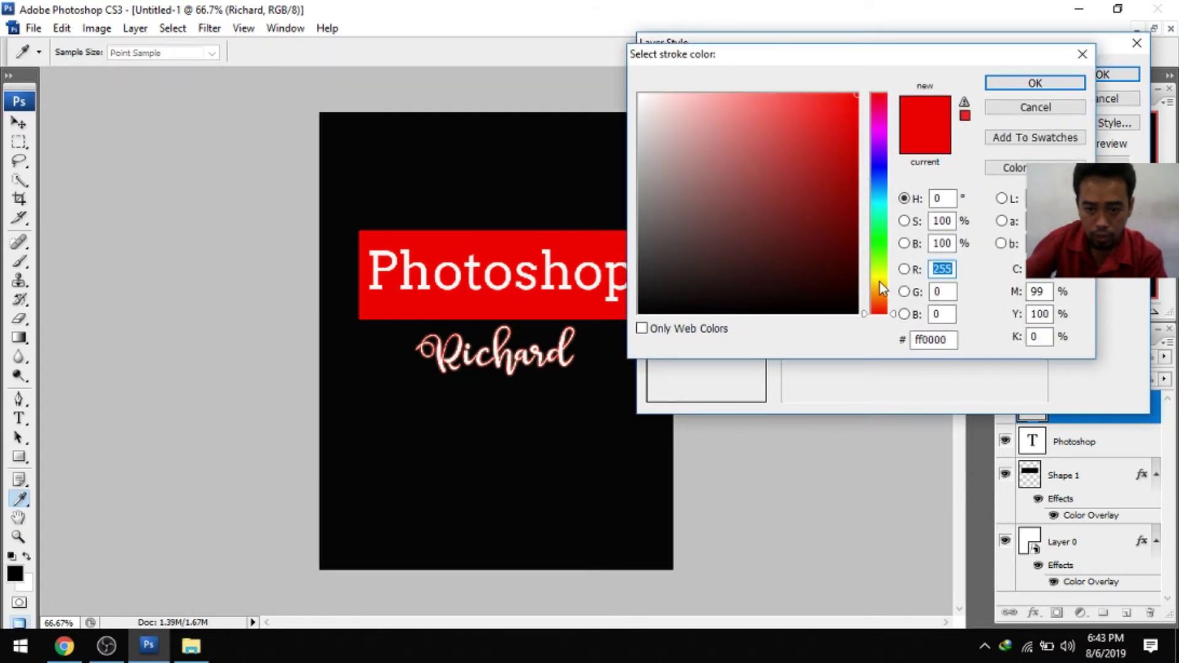
{"action": "left_click", "coordinate": [879, 281]}
{"action": "left_click_drag", "start_coordinate": [837, 231], "coordinate": [846, 108]}
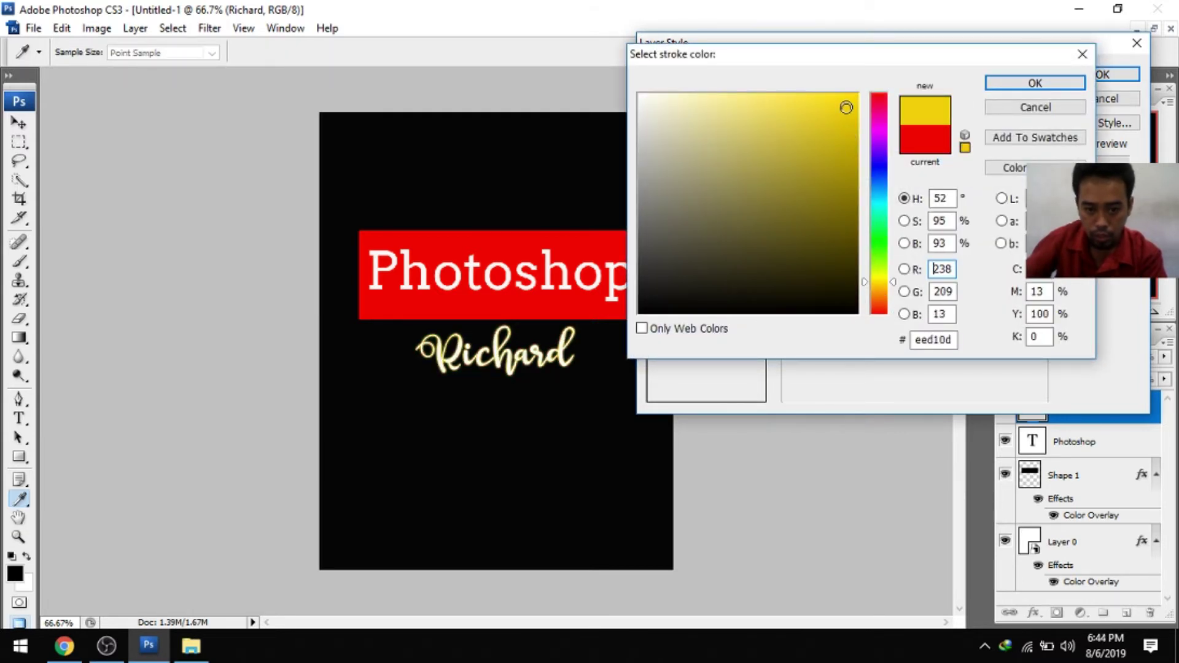
{"action": "left_click", "coordinate": [881, 188]}
{"action": "left_click", "coordinate": [850, 168]}
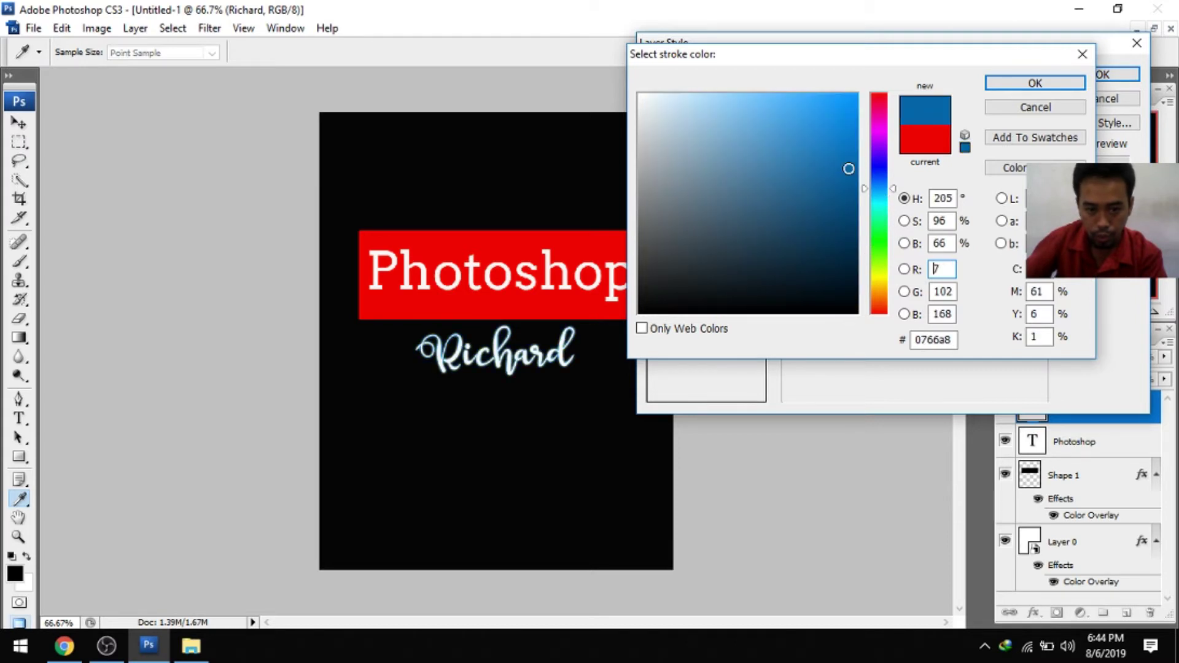
{"action": "left_click", "coordinate": [850, 113]}
{"action": "left_click", "coordinate": [879, 231]}
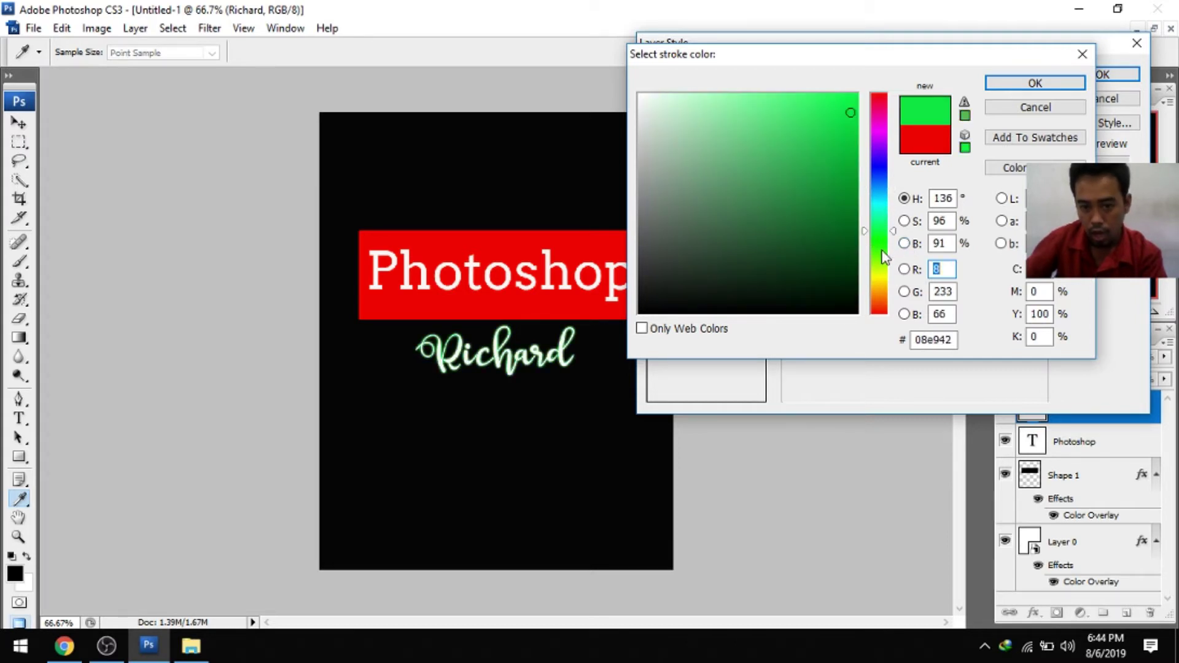
{"action": "left_click", "coordinate": [879, 257]}
{"action": "left_click", "coordinate": [880, 283]}
{"action": "left_click", "coordinate": [879, 275]}
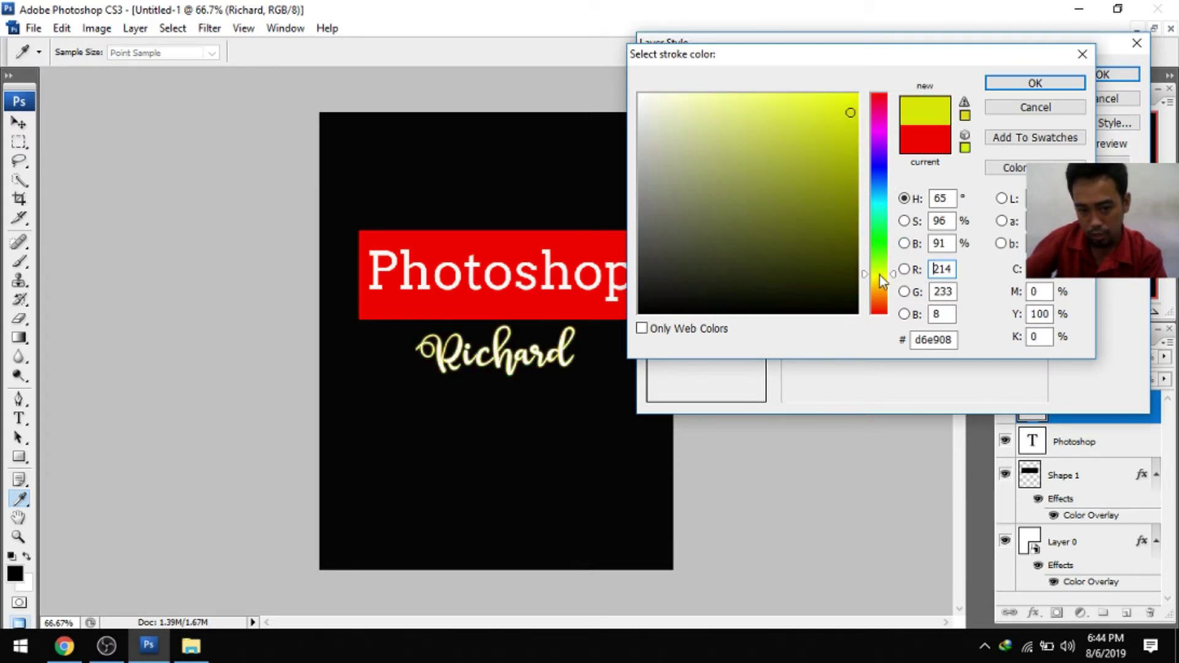
{"action": "left_click", "coordinate": [841, 109]}
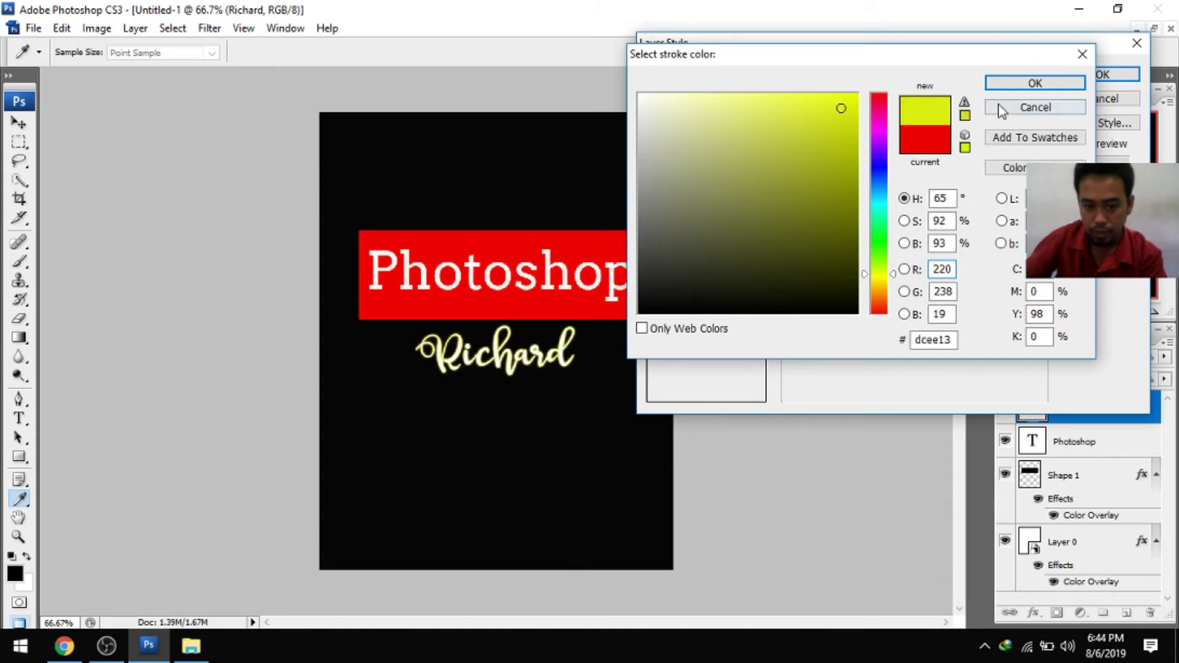
{"action": "left_click", "coordinate": [1025, 83]}
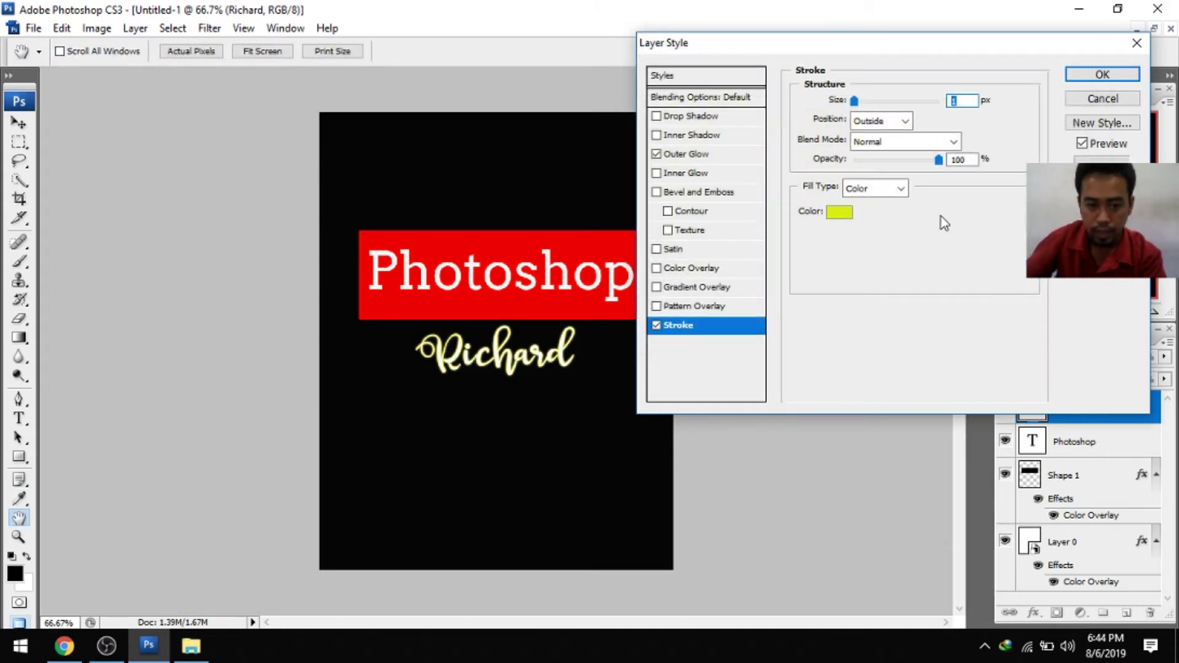
{"action": "left_click", "coordinate": [1101, 75]}
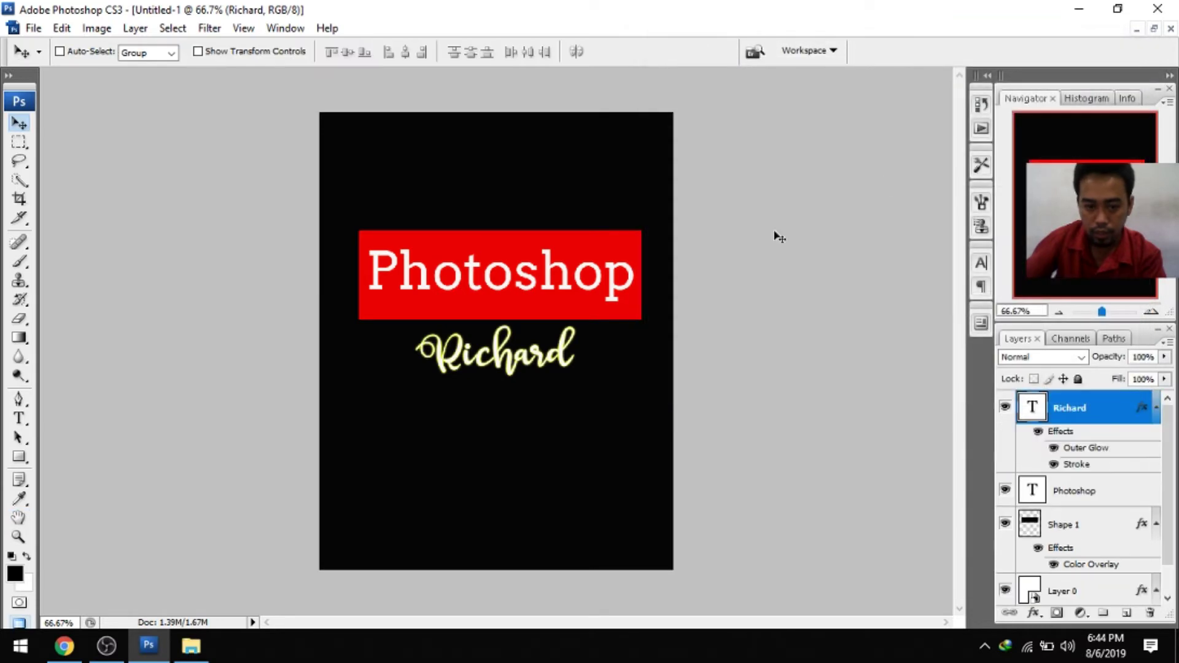
Step: Add a Drop Shadow to the "Photoshop" text layer with an angle of about 74° and opacity of about 71%
{"action": "left_click", "coordinate": [1127, 495]}
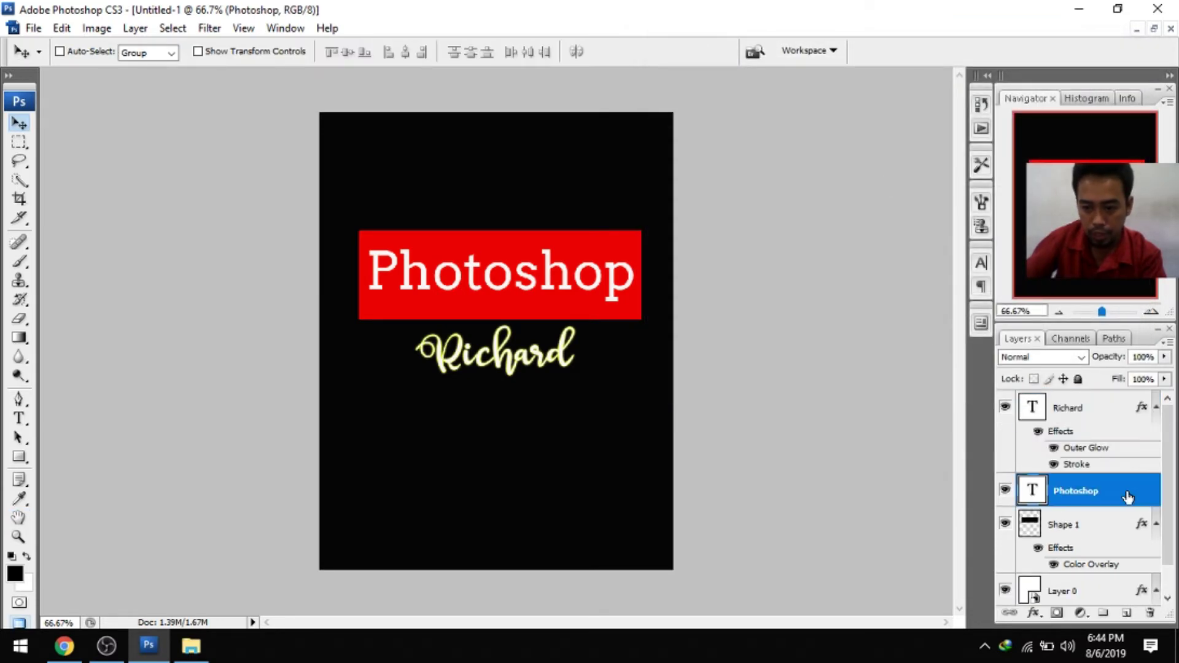
{"action": "double_click", "coordinate": [1127, 495]}
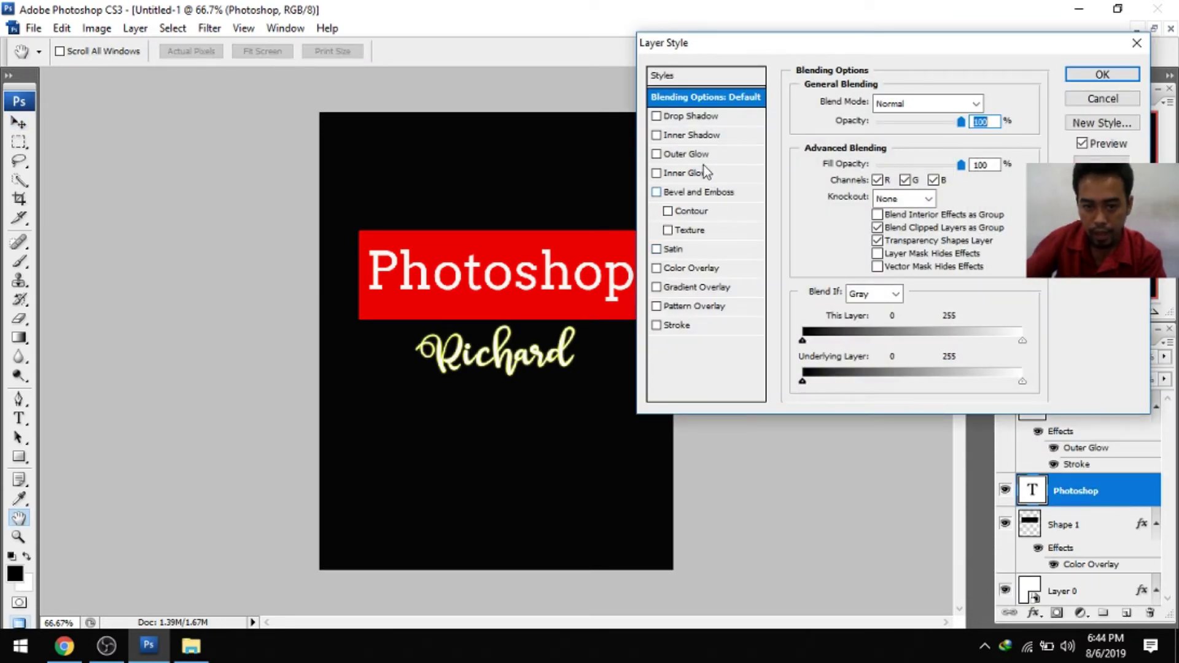
{"action": "left_click", "coordinate": [681, 116]}
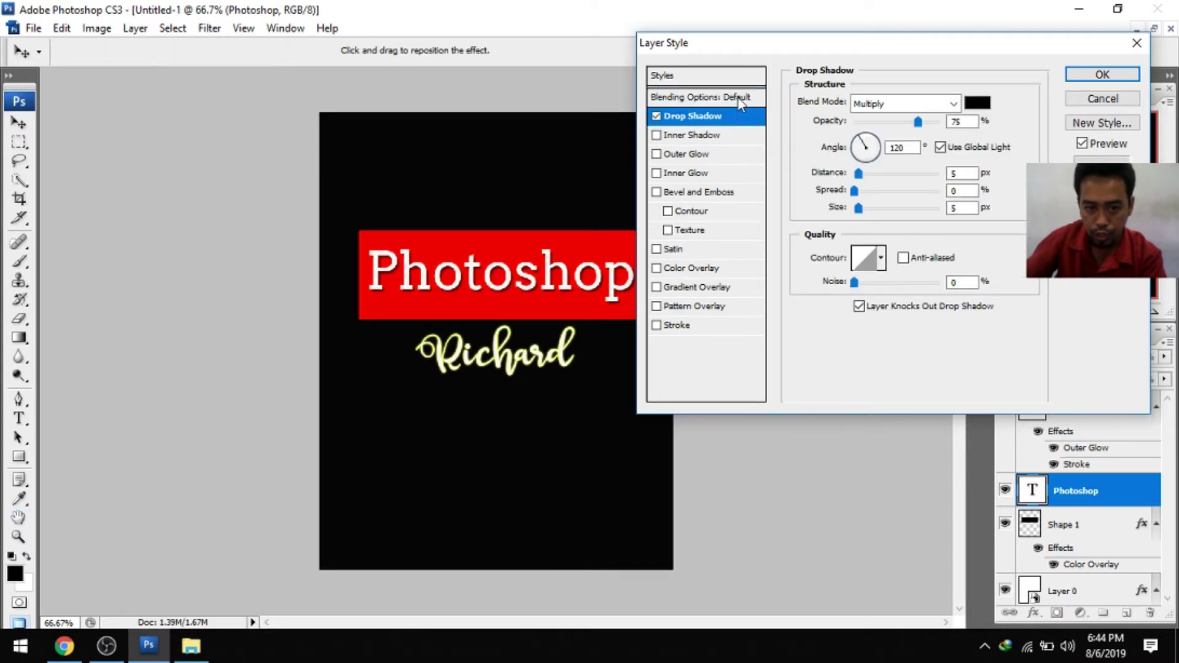
{"action": "left_click_drag", "start_coordinate": [860, 137], "coordinate": [915, 122]}
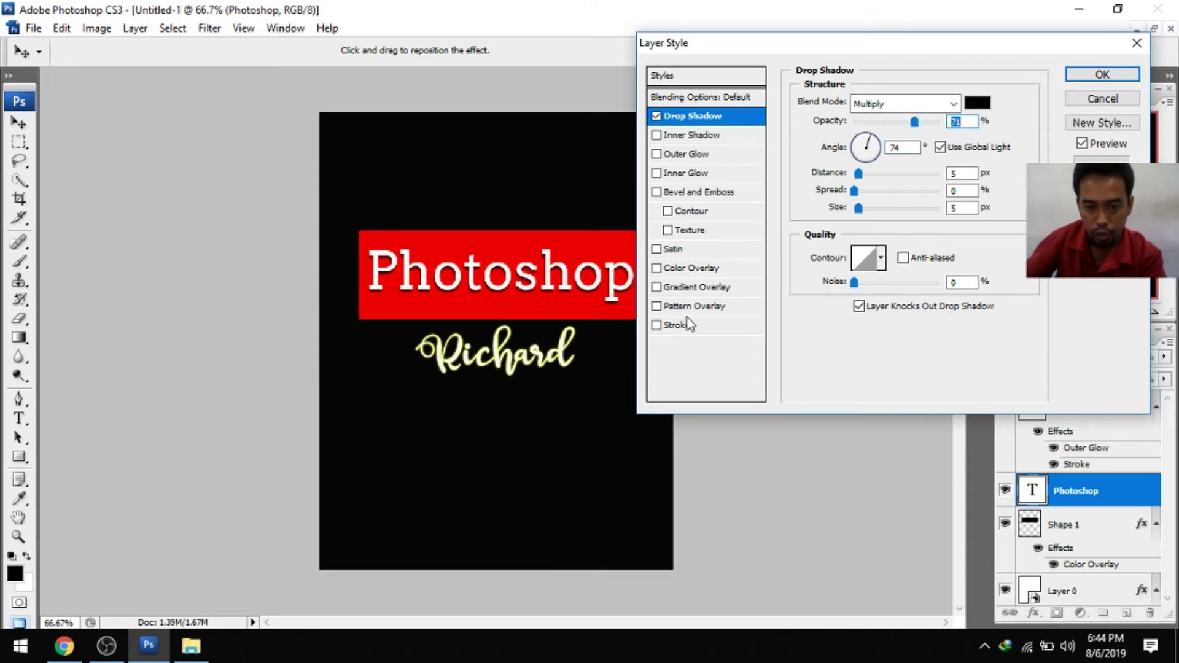
Step: Add an Outer Glow to the "Photoshop" text with its opacity lowered to about 30%
{"action": "left_click", "coordinate": [657, 154]}
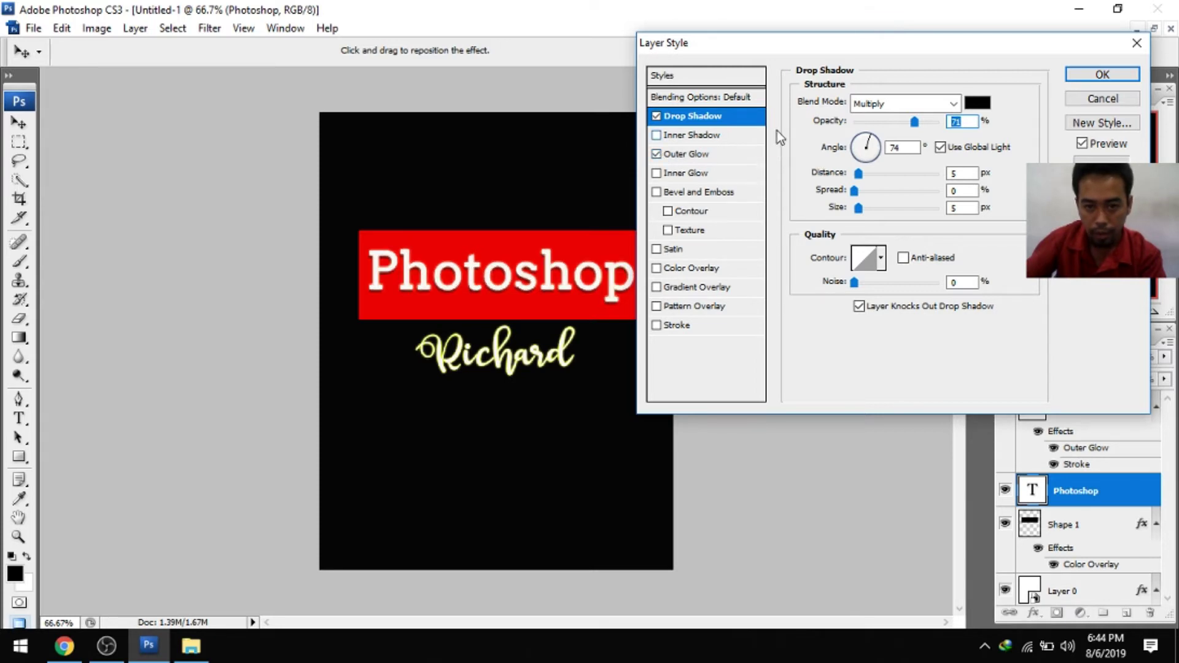
{"action": "left_click", "coordinate": [721, 159]}
{"action": "left_click_drag", "start_coordinate": [919, 121], "coordinate": [879, 128]}
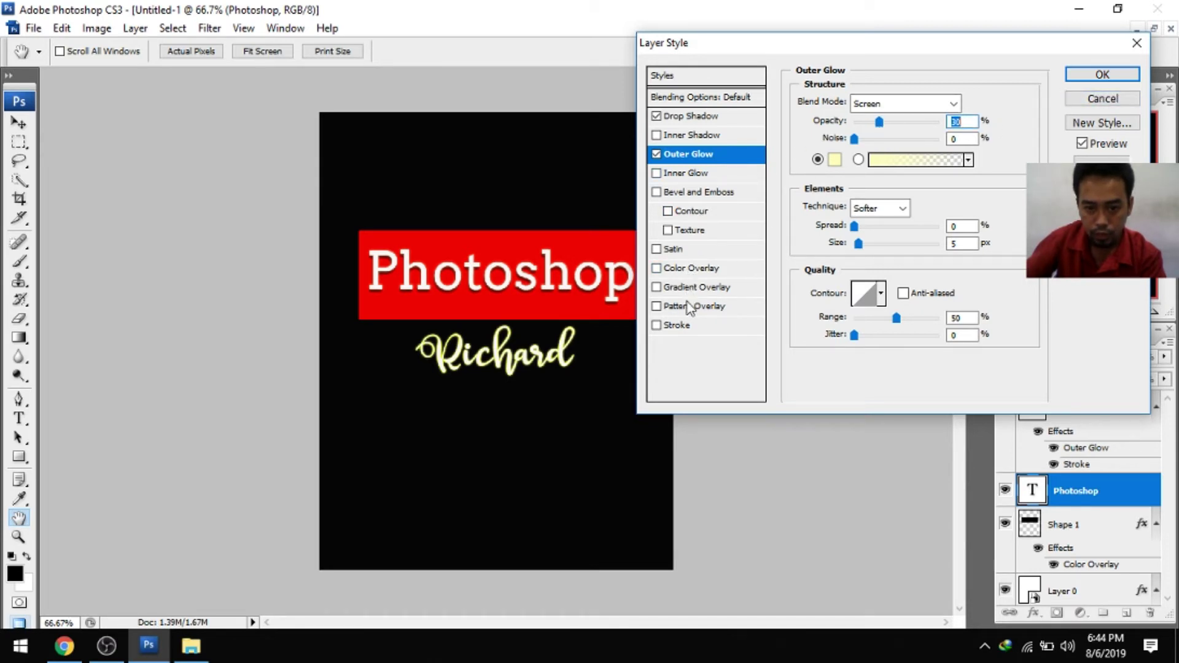
Step: Add a gray (969090) Stroke to the "Photoshop" text with a size of 1 px
{"action": "left_click", "coordinate": [685, 326]}
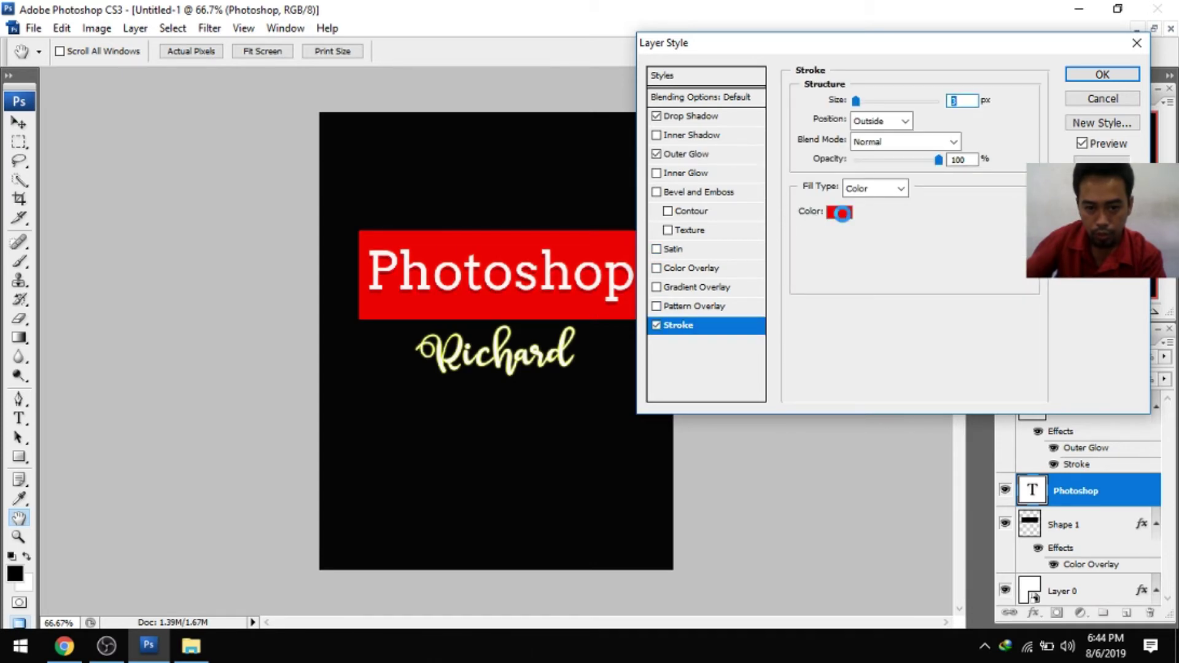
{"action": "left_click", "coordinate": [839, 212]}
{"action": "mouse_move", "coordinate": [719, 253]}
{"action": "left_mouse_down"}
{"action": "mouse_move", "coordinate": [713, 139]}
{"action": "mouse_move", "coordinate": [659, 168]}
{"action": "mouse_move", "coordinate": [649, 120]}
{"action": "mouse_move", "coordinate": [649, 190]}
{"action": "left_mouse_up"}
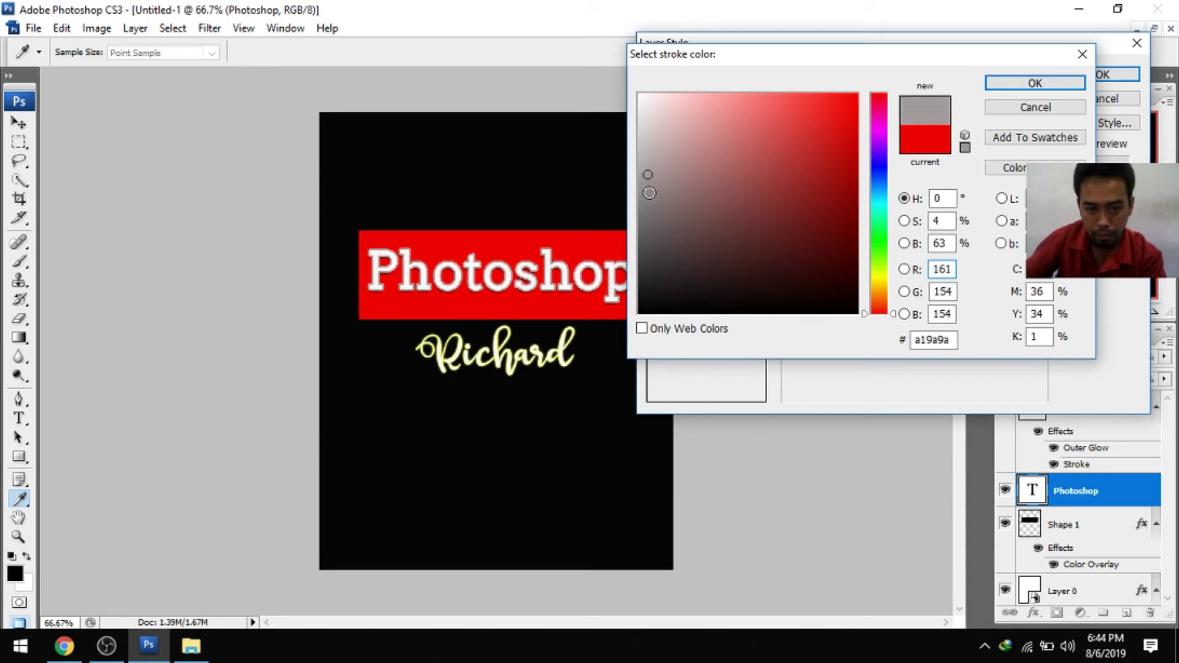
{"action": "left_click", "coordinate": [649, 187]}
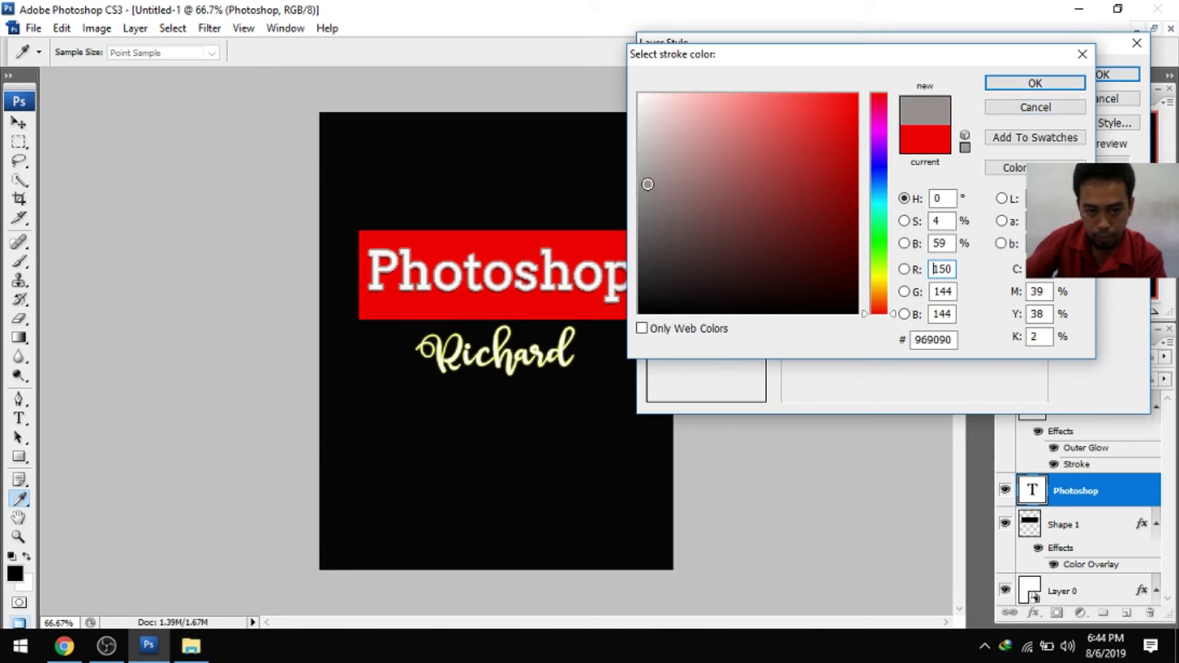
{"action": "left_click", "coordinate": [1034, 84]}
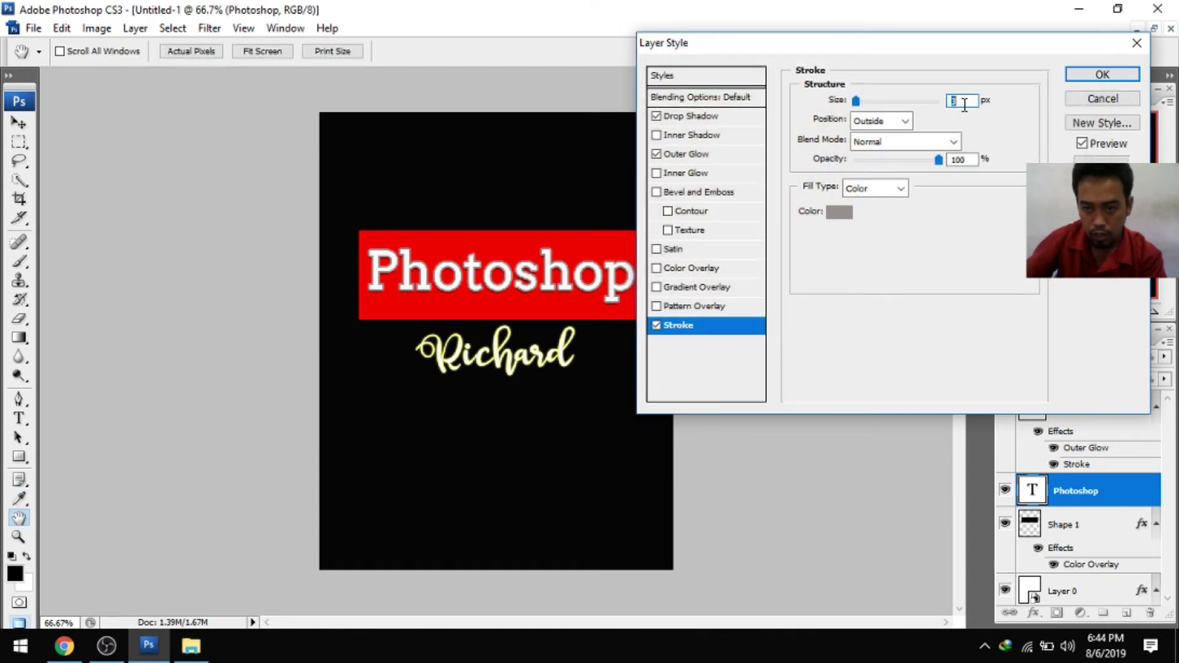
{"action": "type", "text": "2"}
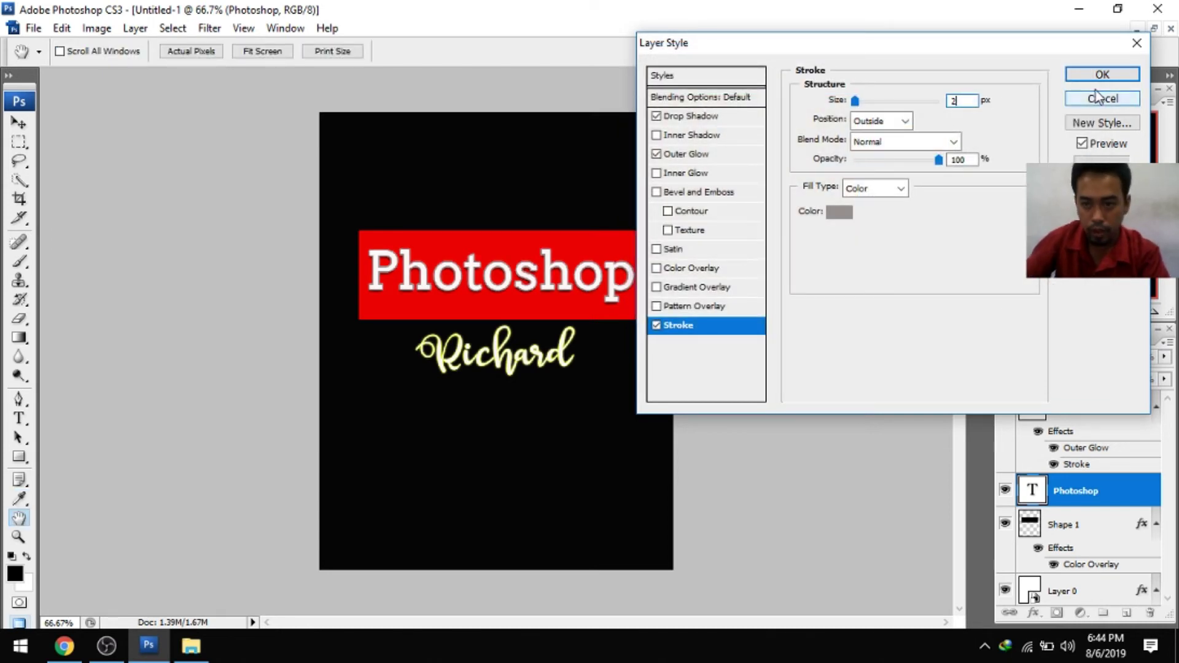
{"action": "type", "text": "1"}
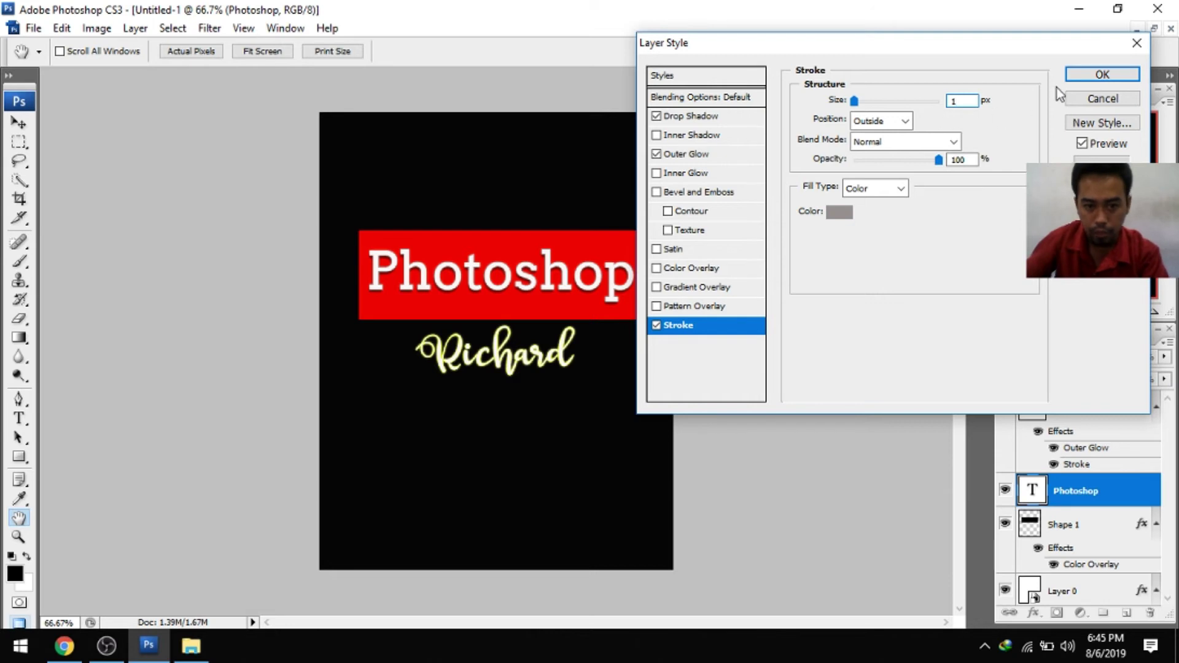
Step: Raise the "Photoshop" text's Drop Shadow to about 85% opacity and 7 px distance, and apply the layer style
{"action": "left_click", "coordinate": [726, 119]}
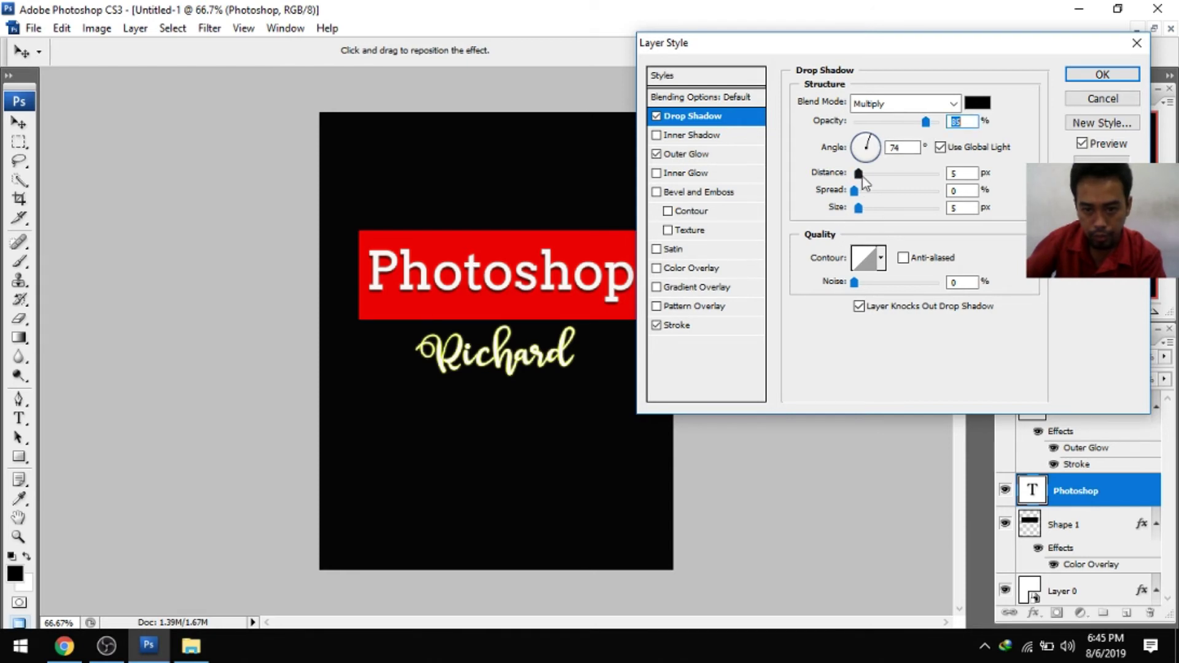
{"action": "left_click_drag", "start_coordinate": [859, 174], "coordinate": [862, 176]}
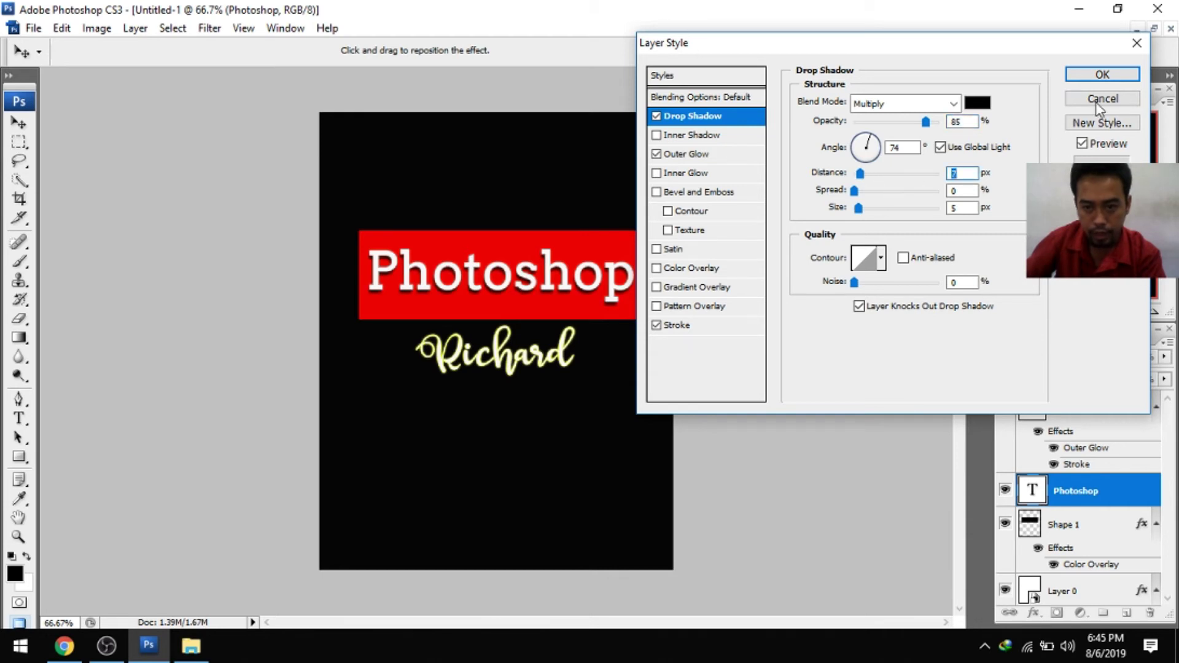
{"action": "left_click", "coordinate": [1102, 74]}
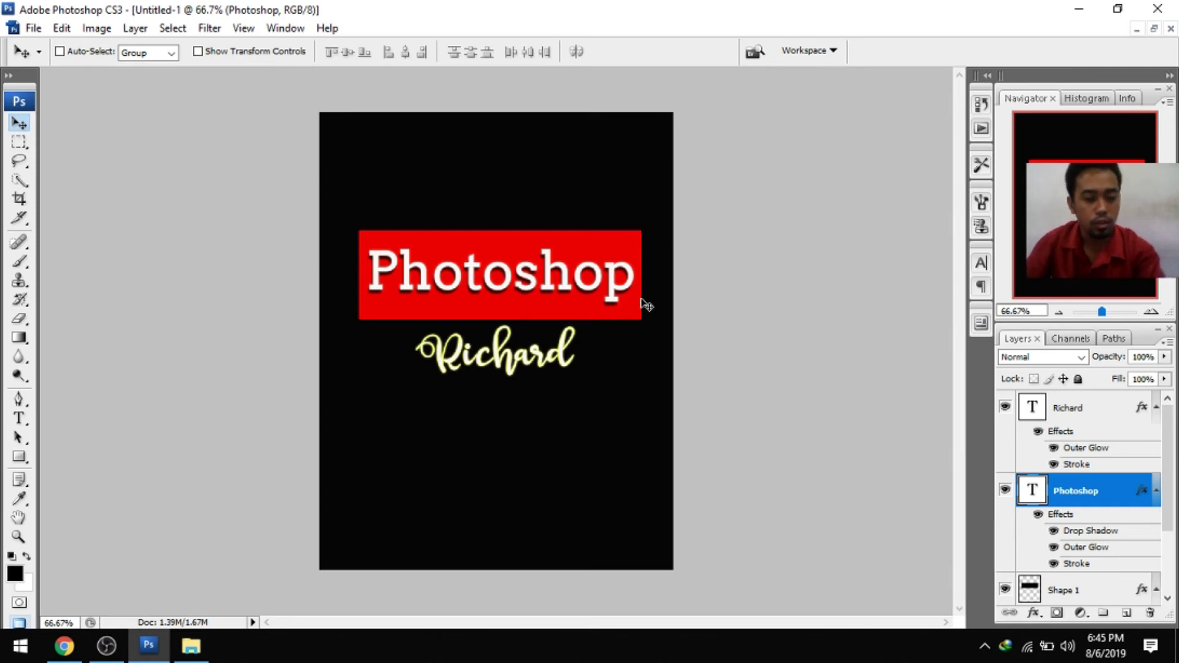
Step: Start saving the document with JPEG as the file format
{"action": "left_click", "coordinate": [33, 28]}
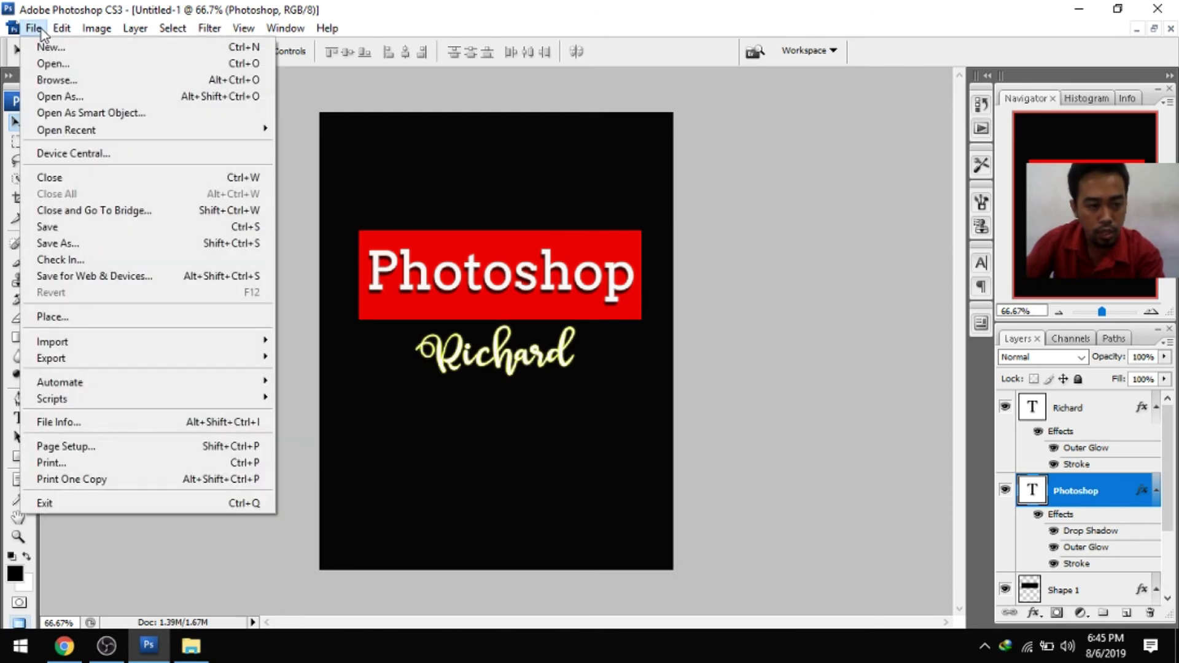
{"action": "left_click", "coordinate": [84, 231]}
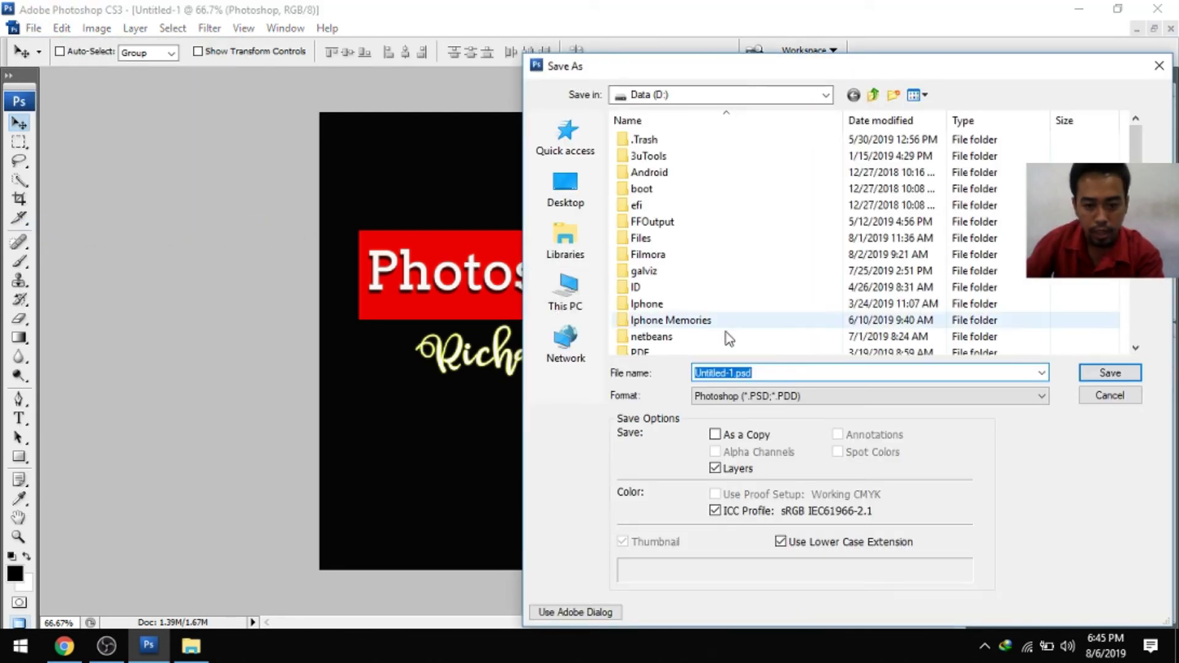
{"action": "left_click", "coordinate": [802, 397]}
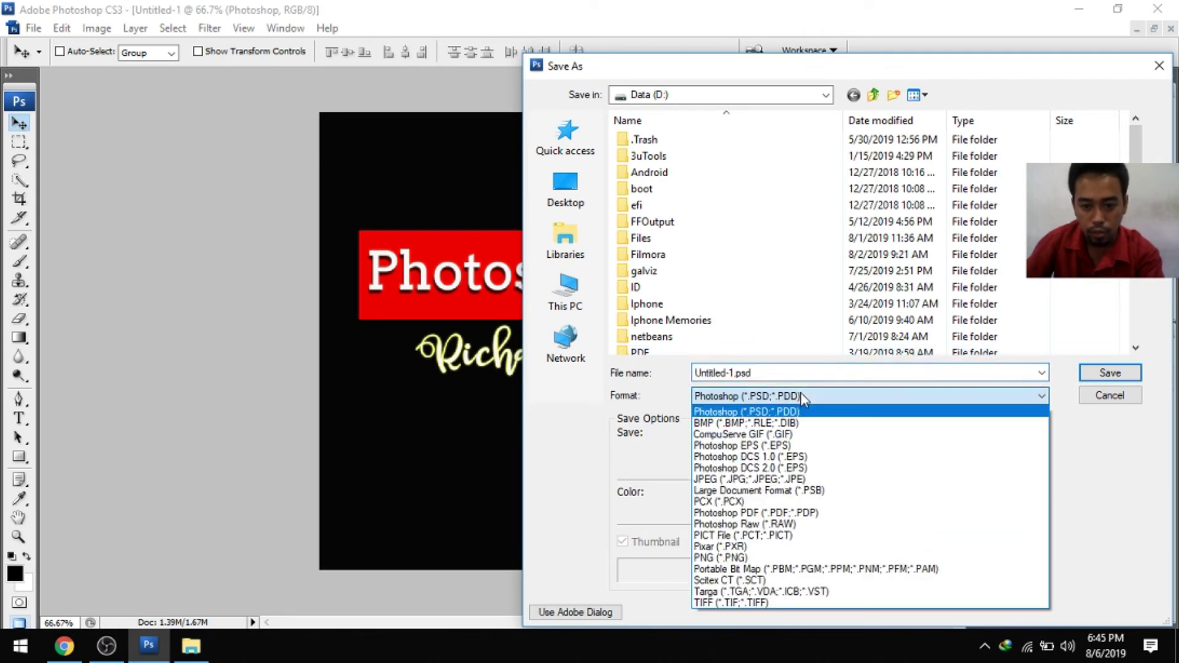
{"action": "left_click", "coordinate": [771, 480]}
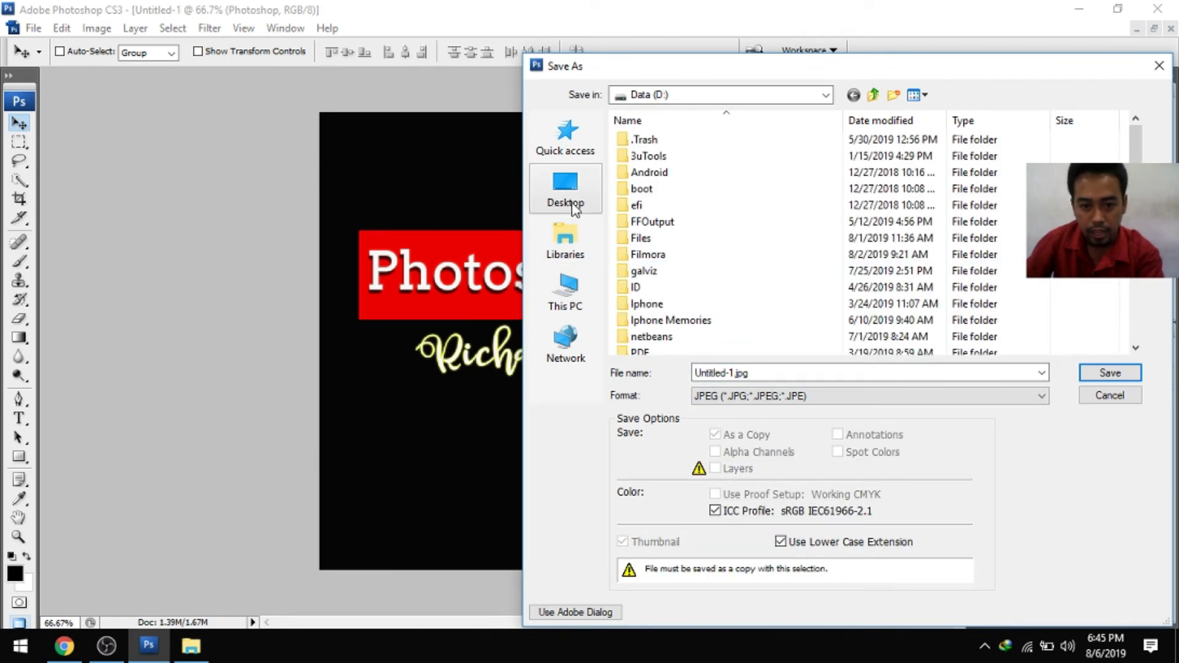
Step: Choose the Data (D:) drive under This PC as the save location for the JPEG
{"action": "left_click", "coordinate": [575, 292]}
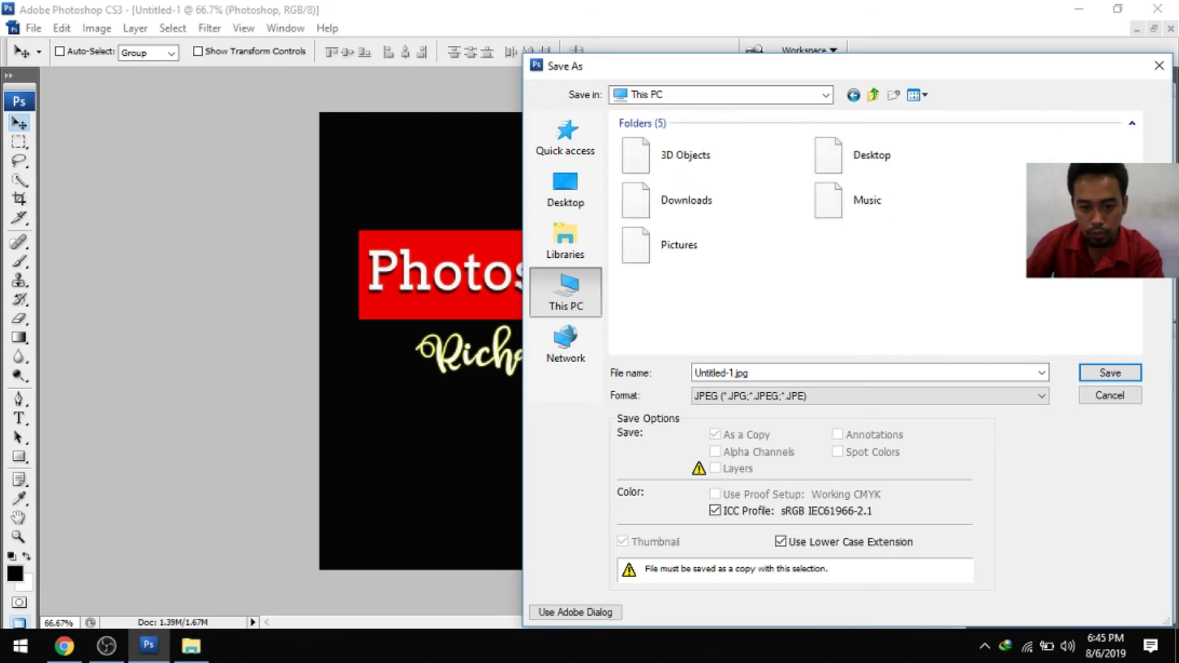
{"action": "scroll", "coordinate": [1075, 288], "scroll_direction": "down", "scroll_amount": 2}
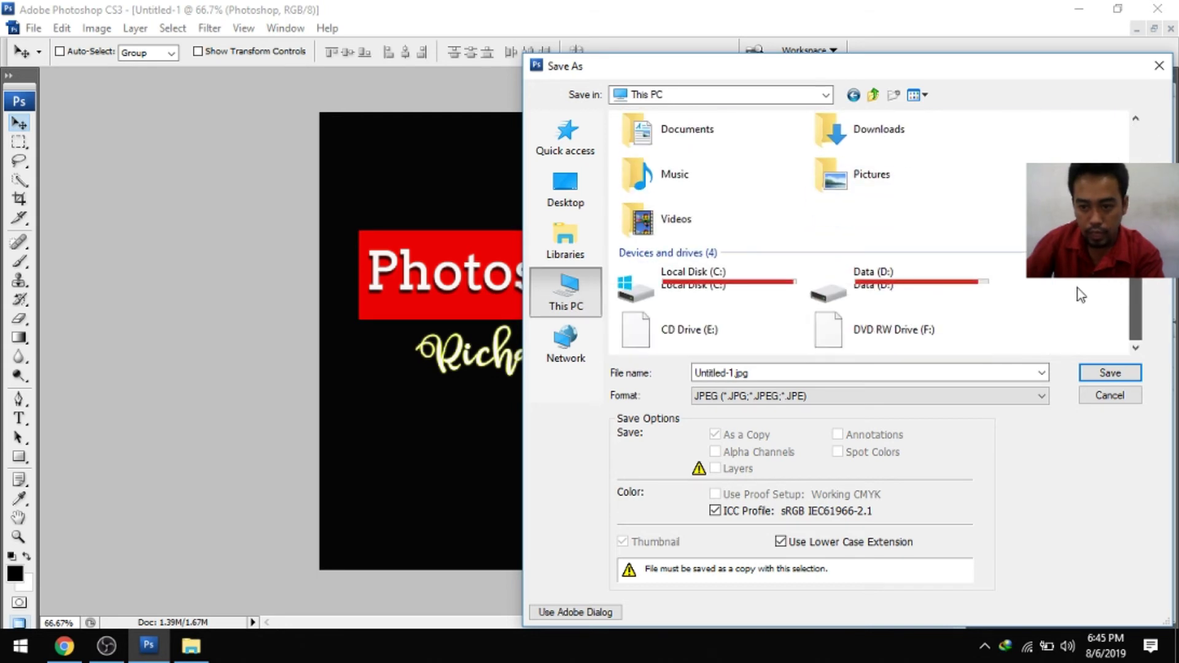
{"action": "double_click", "coordinate": [875, 273]}
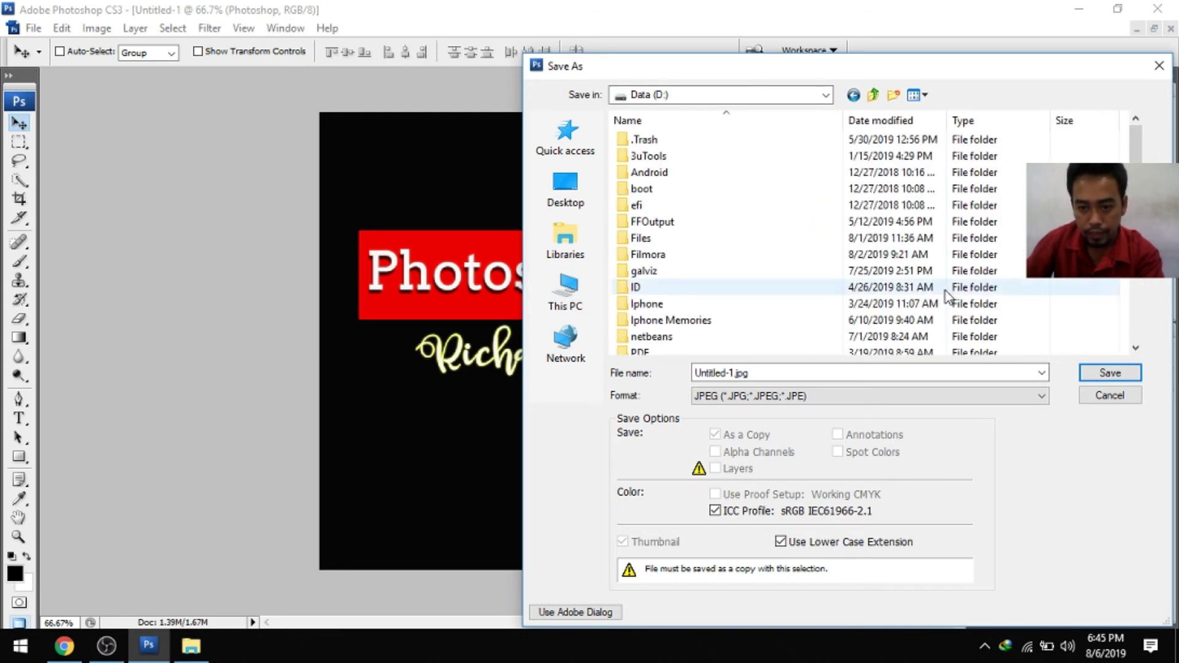
Step: Name the file with the first name used in the design, in lowercase, and save the JPEG at High quality (8) with the Baseline ("Standard") format
{"action": "double_click", "coordinate": [758, 372]}
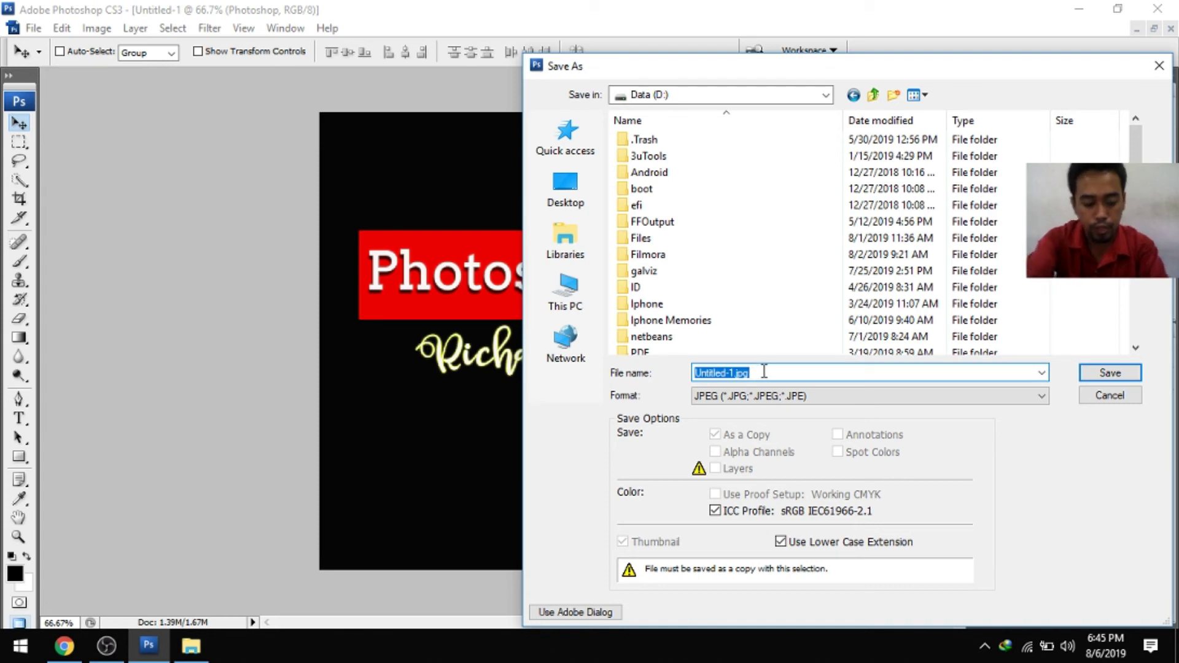
{"action": "type", "text": "sam"}
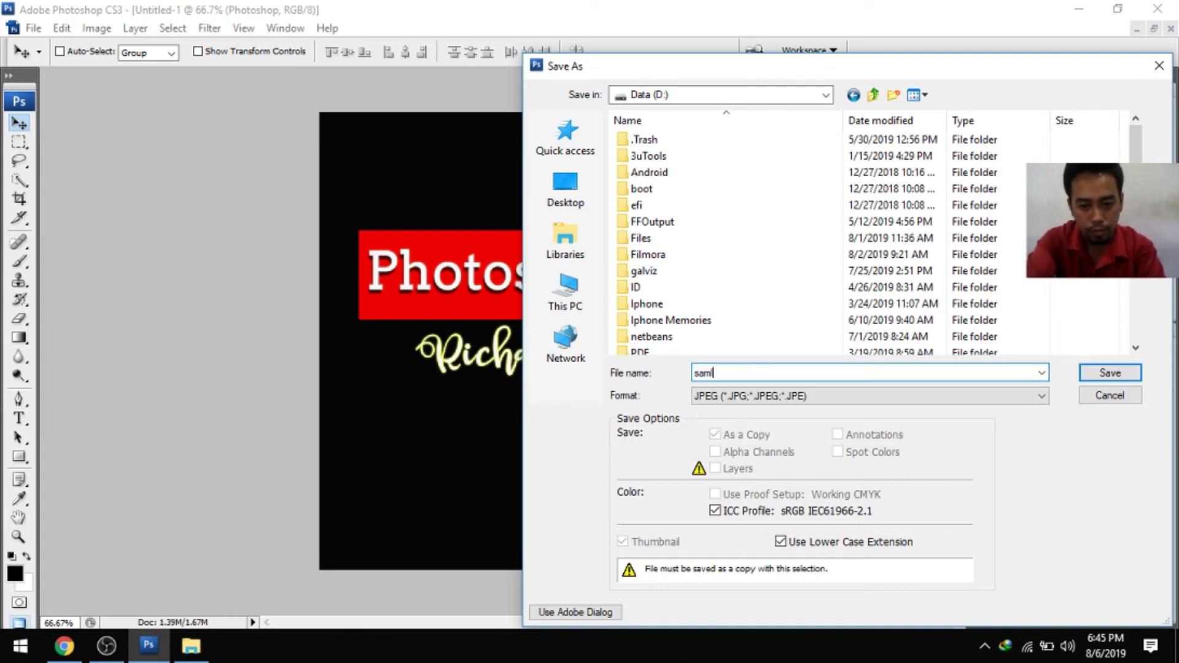
{"action": "key", "text": "BackSpace"}
{"action": "key", "text": "BackSpace"}
{"action": "key", "text": "BackSpace"}
{"action": "type", "text": "richard"}
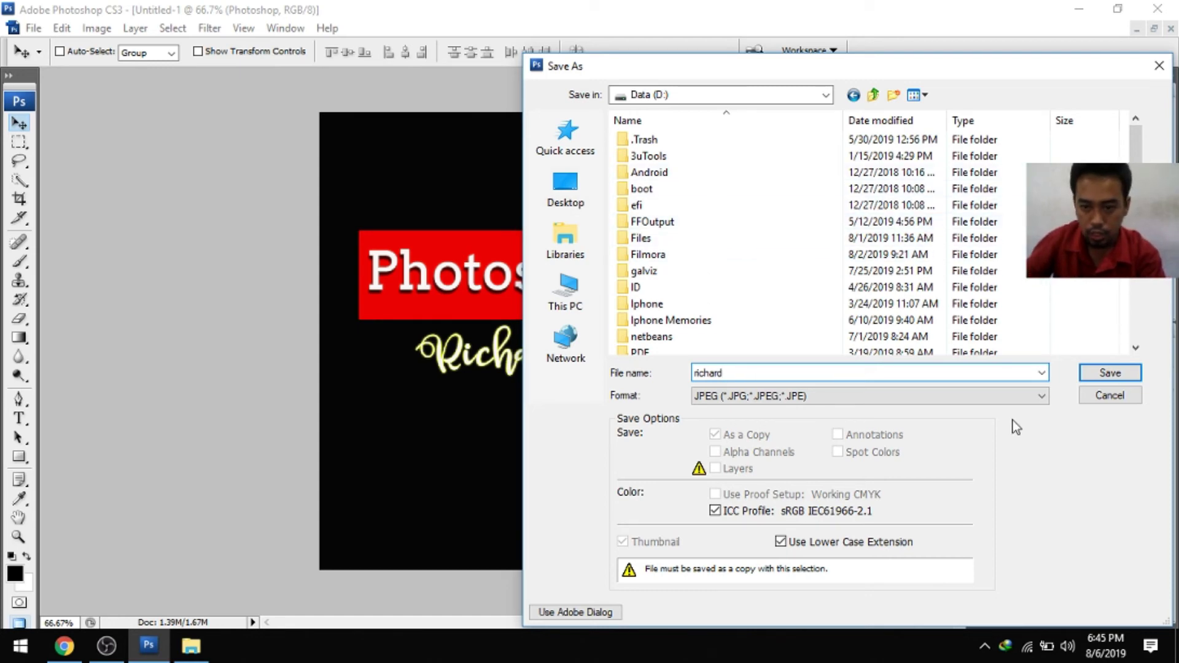
{"action": "left_click", "coordinate": [1105, 375]}
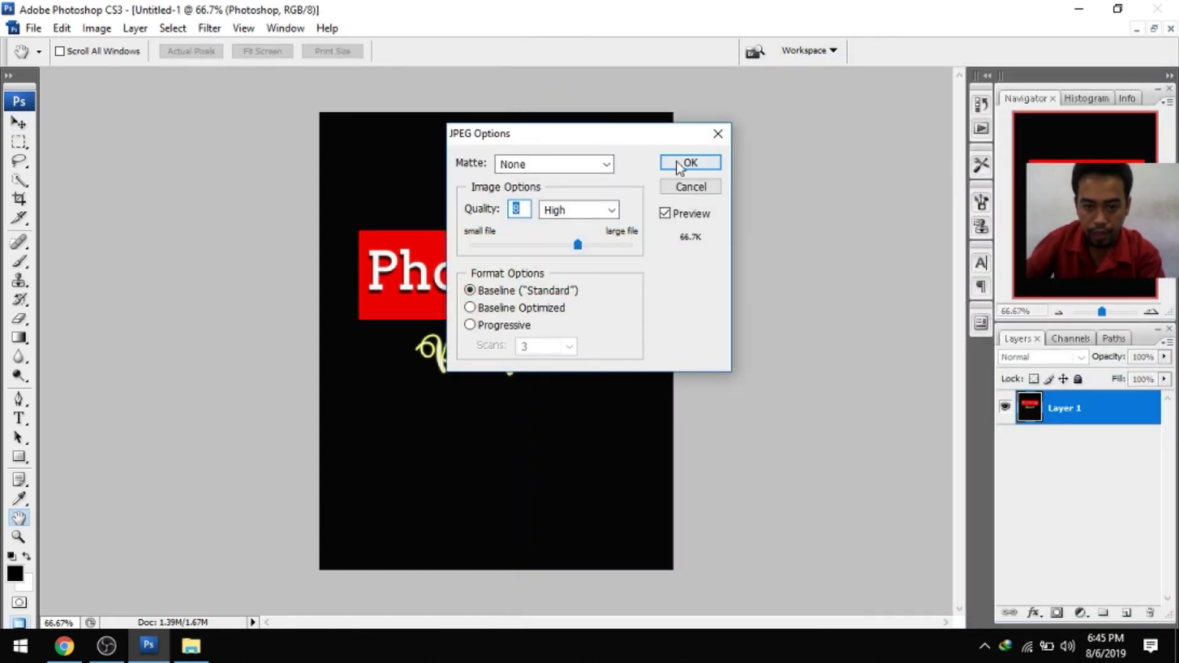
{"action": "left_click", "coordinate": [678, 164]}
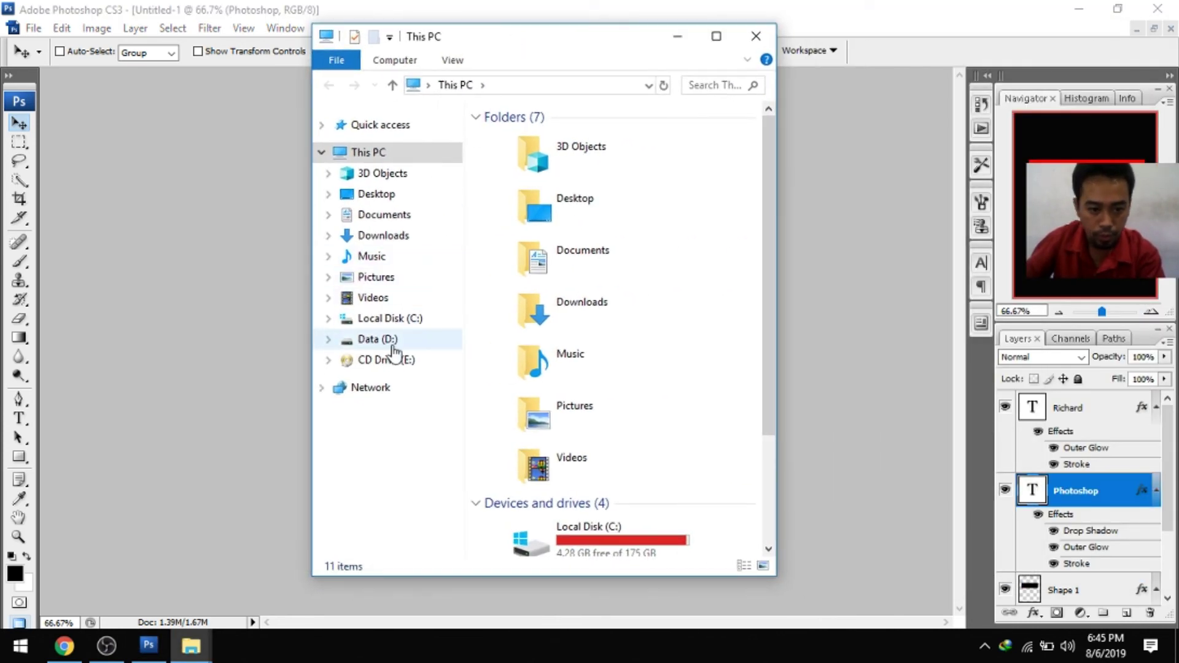
Step: In File Explorer, find the newly saved JPEG on the Data (D:) drive and open it for viewing
{"action": "left_click", "coordinate": [378, 339]}
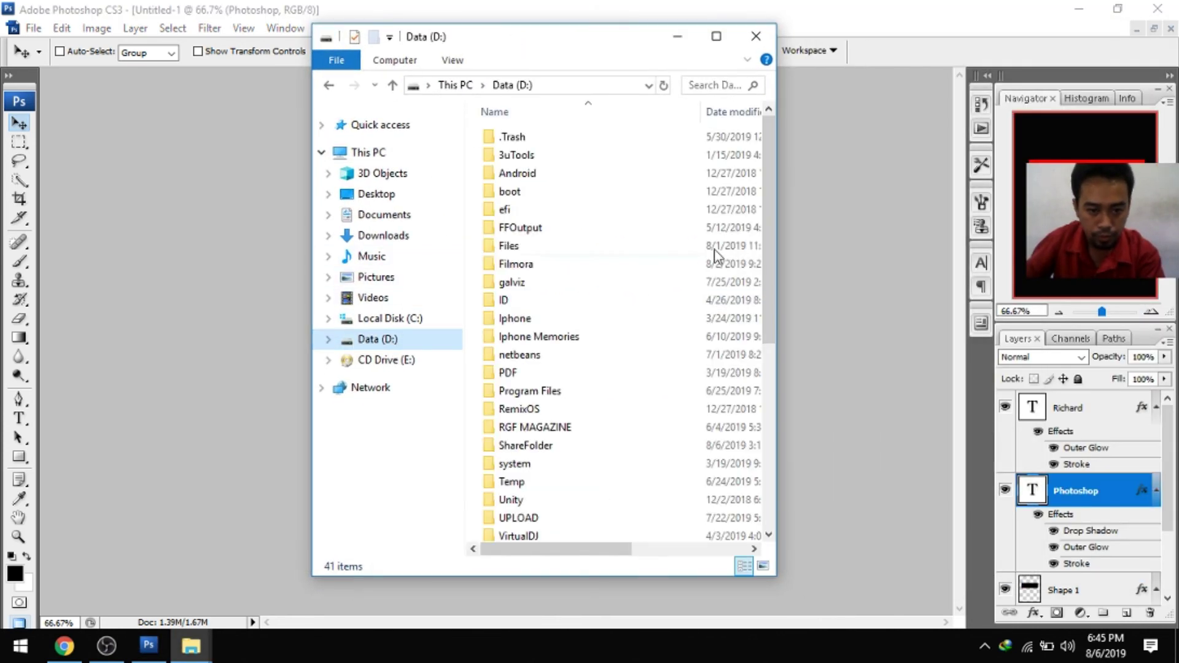
{"action": "left_click_drag", "start_coordinate": [768, 253], "coordinate": [762, 503]}
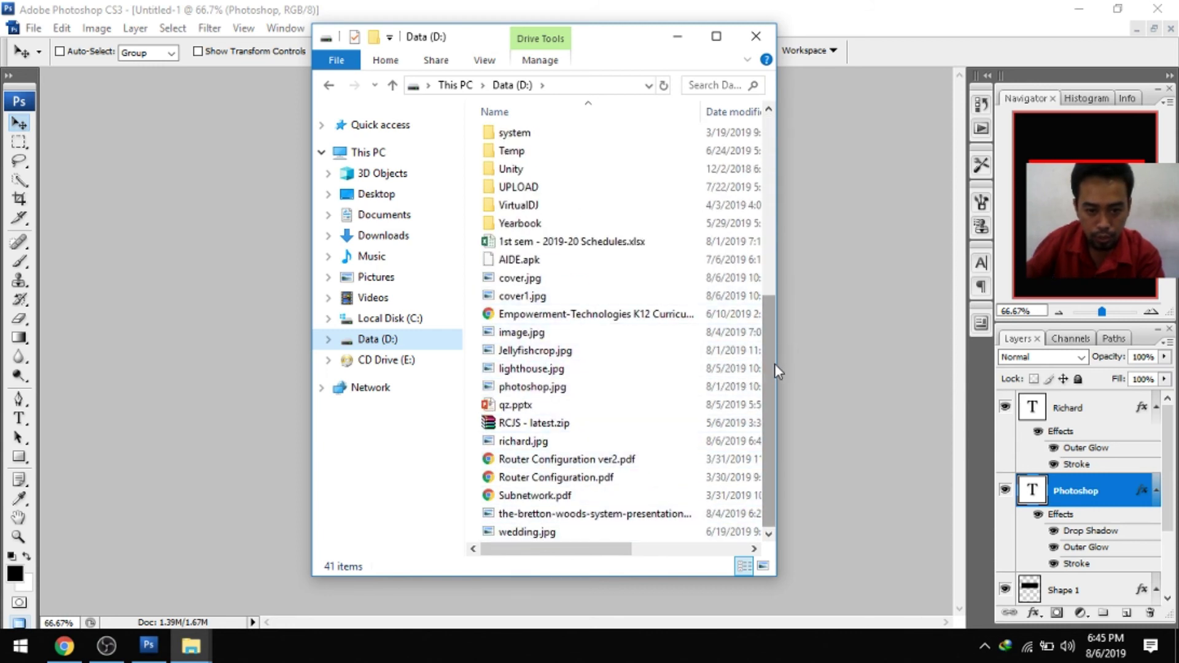
{"action": "double_click", "coordinate": [533, 442]}
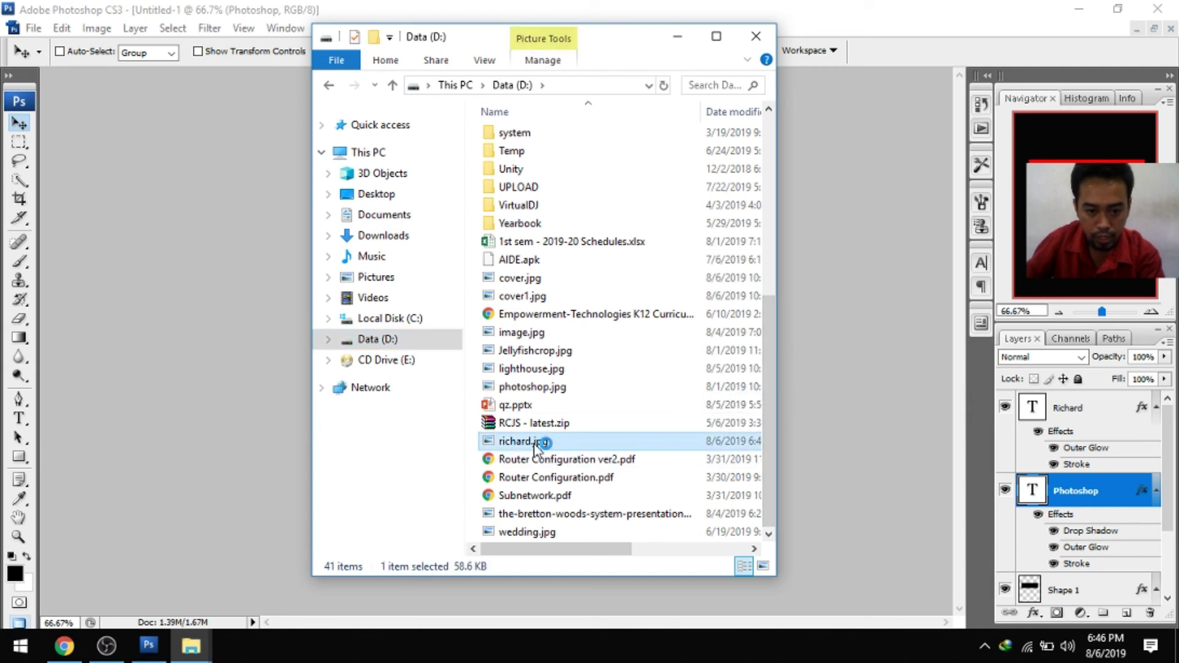